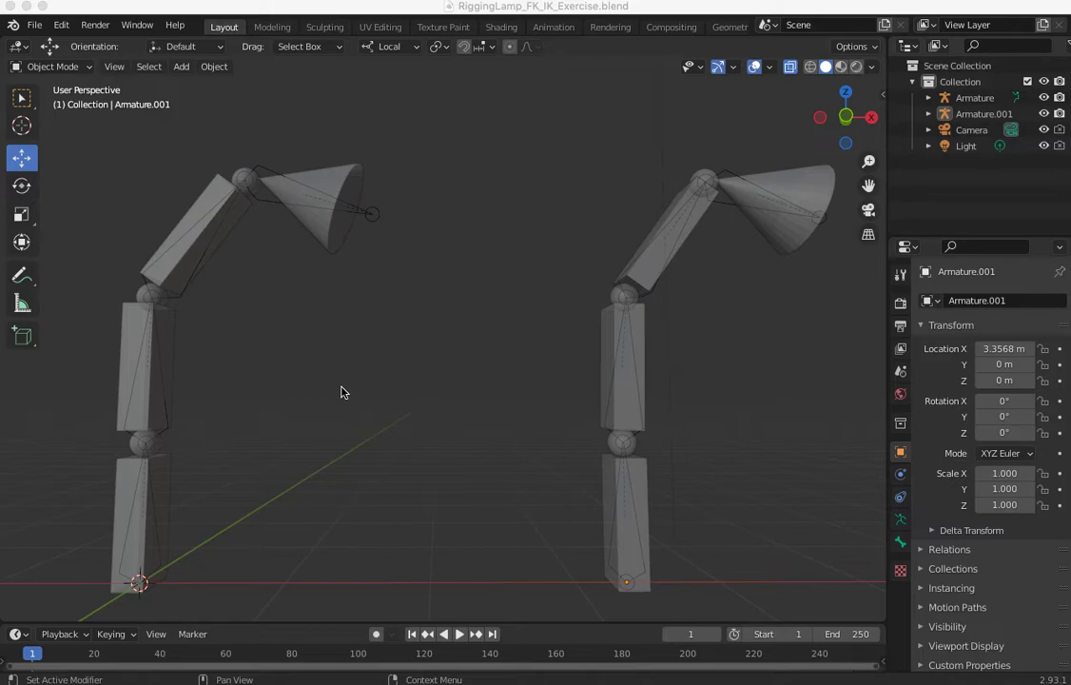
# Step: Switch to the front orthographic view and check which bones belong to the left lamp's armature
pyautogui.keyDown('alt'); pyautogui.moveTo(335, 382); pyautogui.dragTo(329, 387, button='middle'); pyautogui.keyUp('alt')
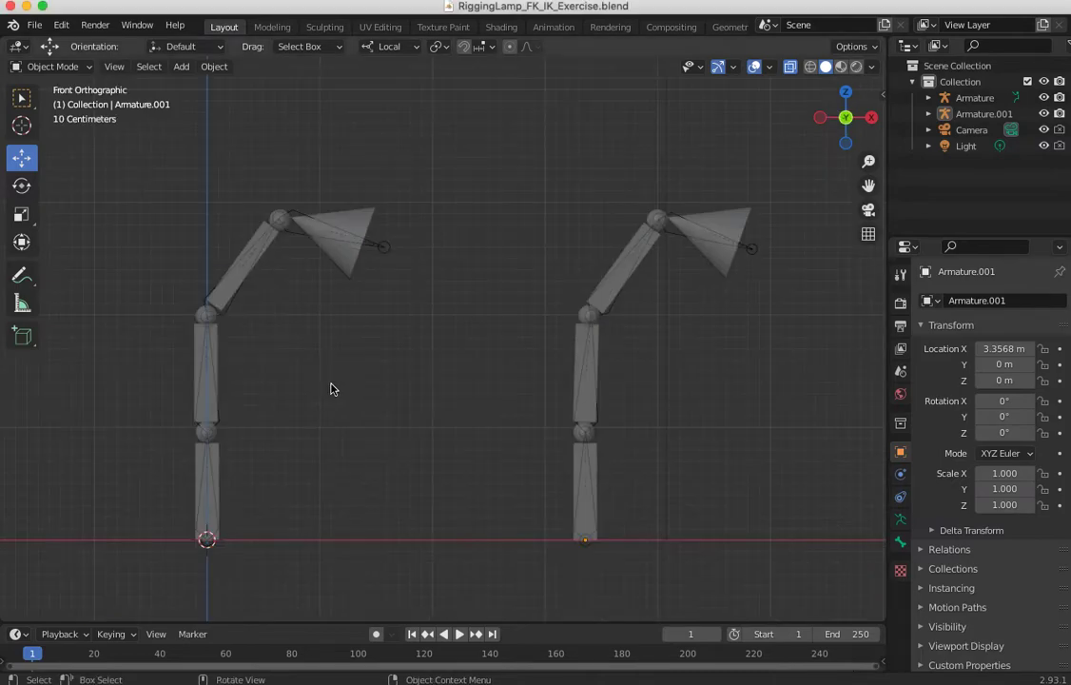
pyautogui.click(195, 442)
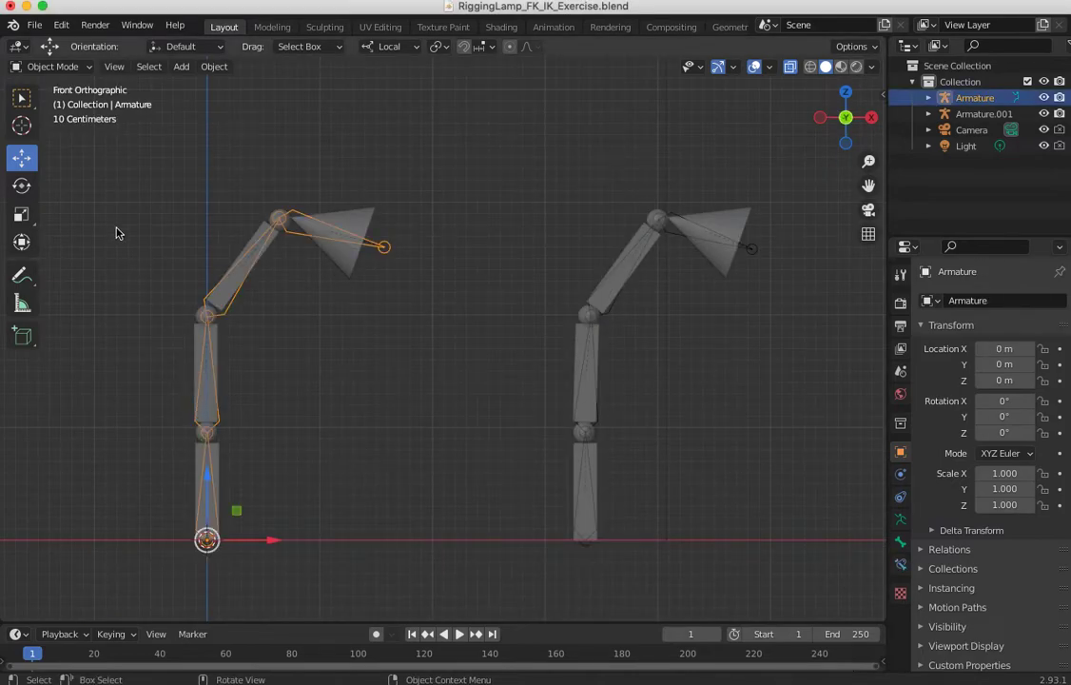
pyautogui.click(52, 66)
pyautogui.click(159, 294)
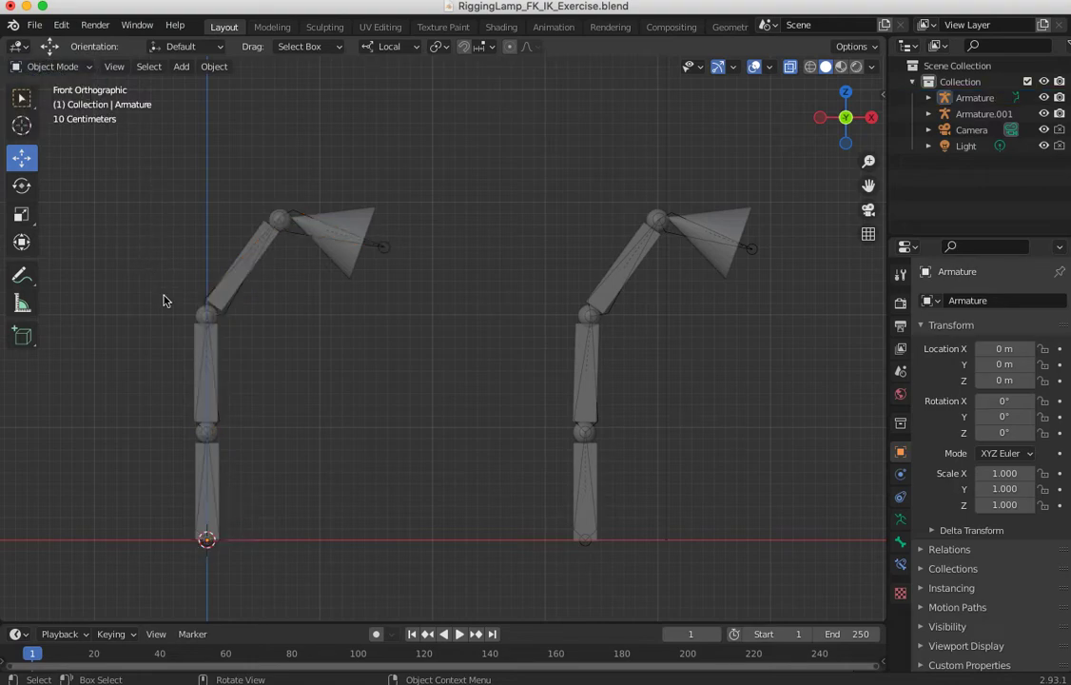
# Step: Examine how the left lamp is built by selecting its lower and middle arm segments together with their joint spheres
pyautogui.click(201, 316)
pyautogui.click(204, 433)
pyautogui.click(155, 461)
pyautogui.click(201, 462)
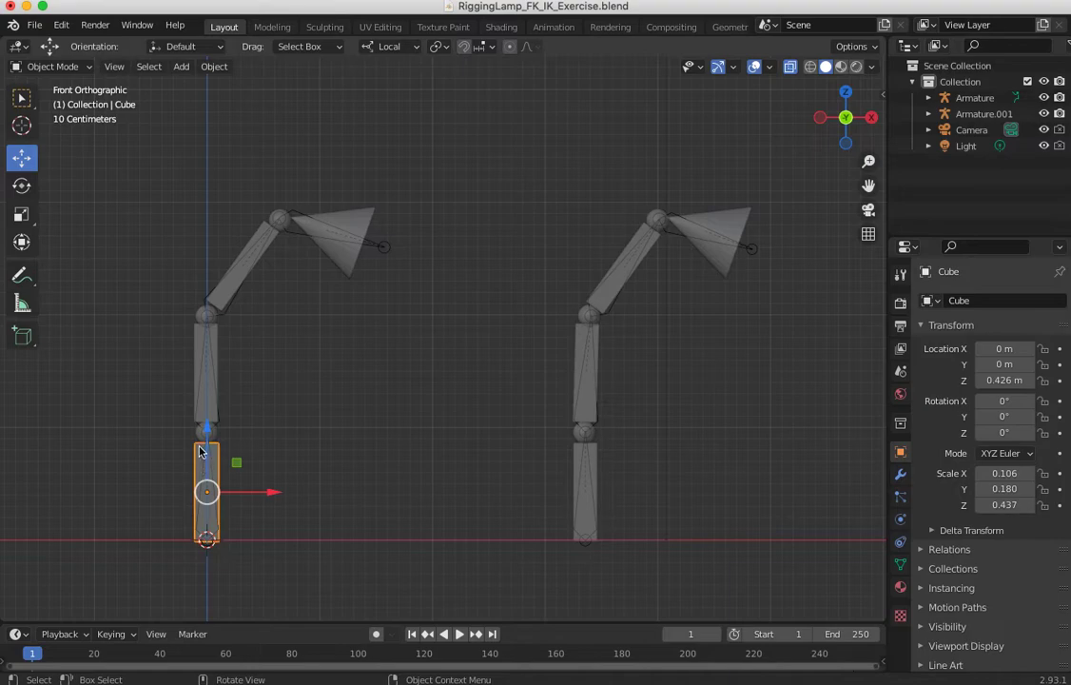
pyautogui.keyDown('shift'); pyautogui.click(206, 432); pyautogui.keyUp('shift')
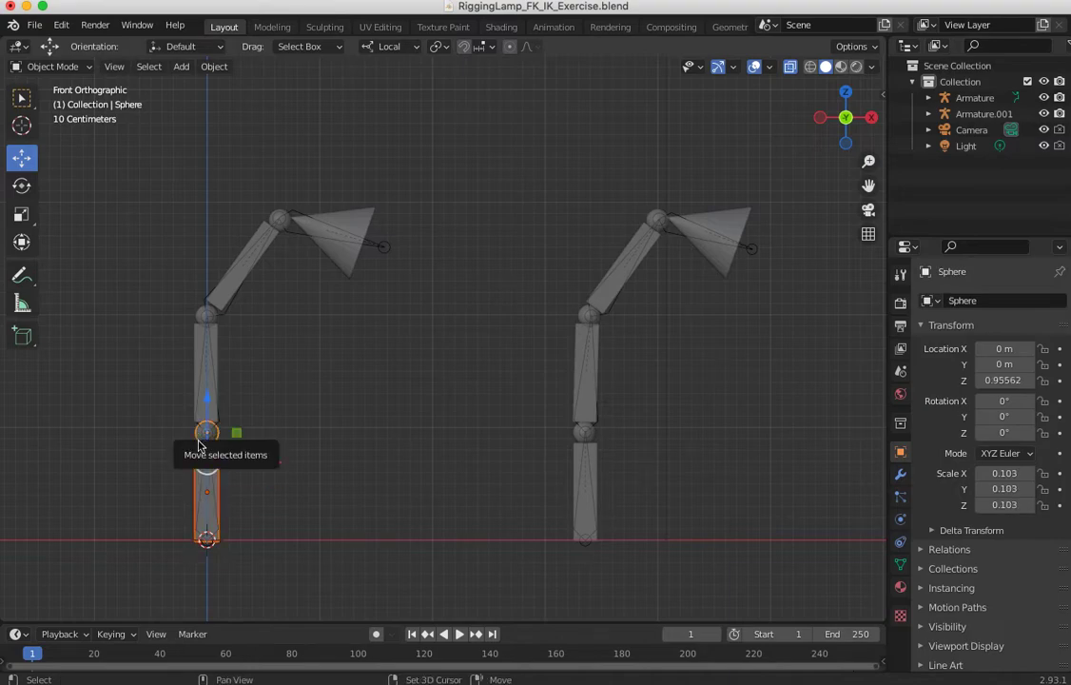
pyautogui.click(211, 510)
pyautogui.click(195, 333)
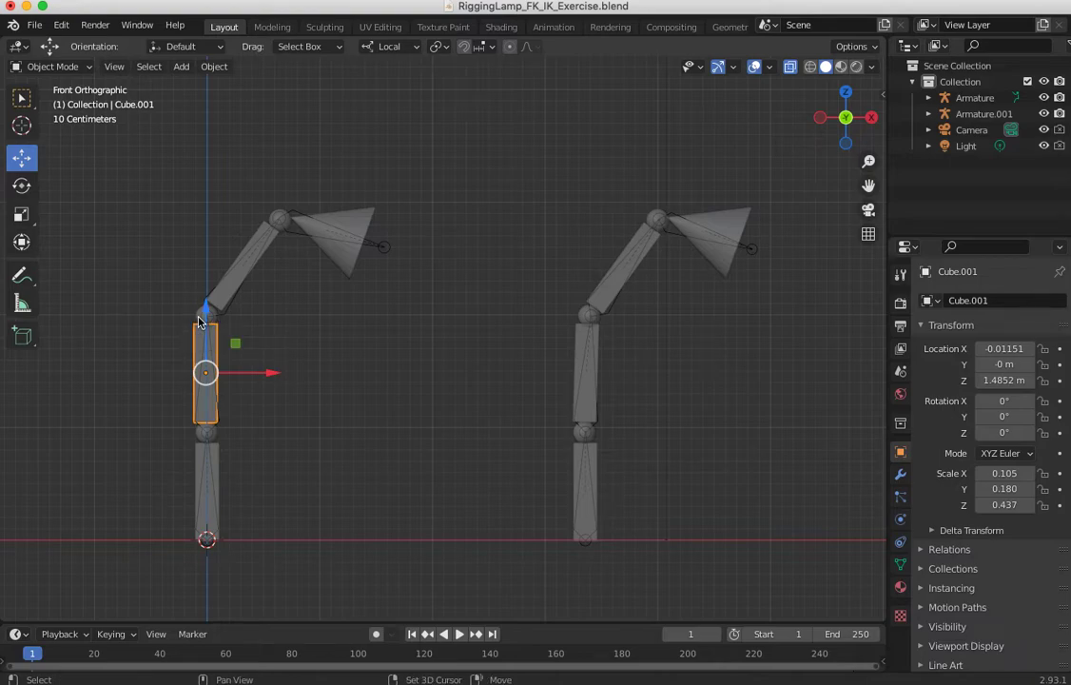
pyautogui.keyDown('shift'); pyautogui.click(200, 320); pyautogui.keyUp('shift')
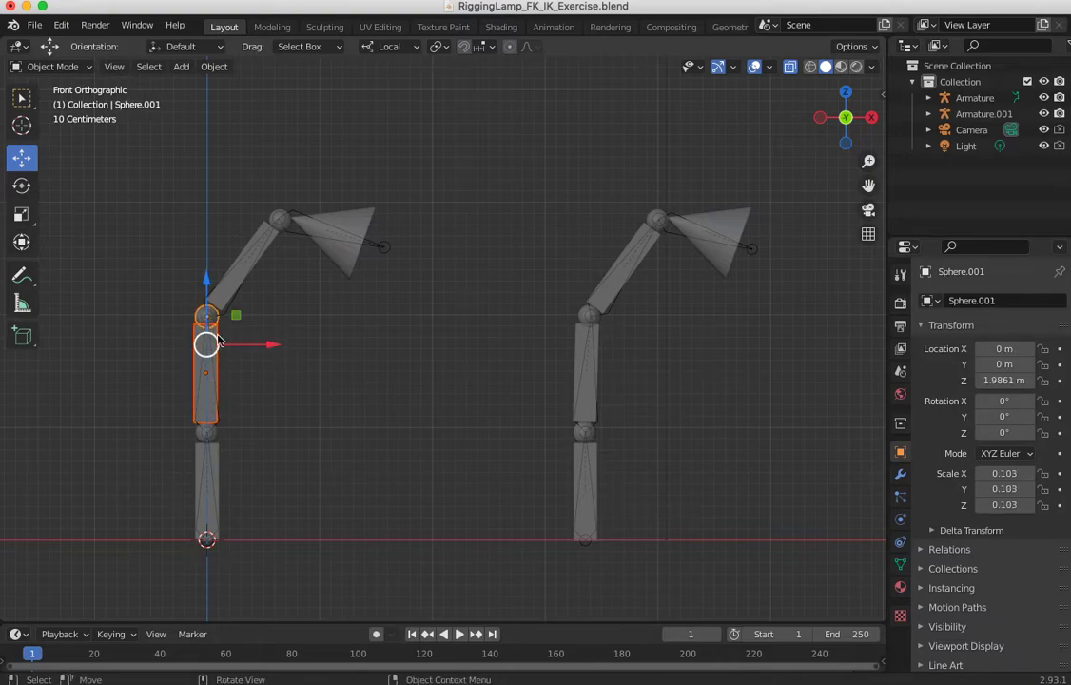
pyautogui.click(150, 296)
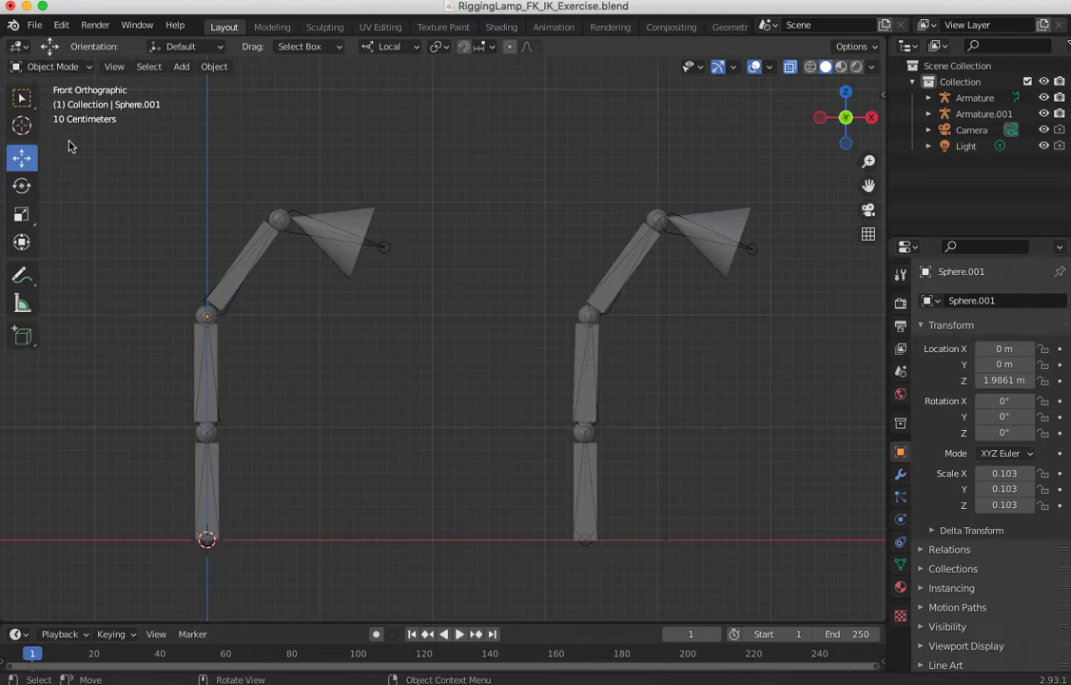
# Step: Select the left lamp's armature and put it into Pose Mode
pyautogui.click(52, 67)
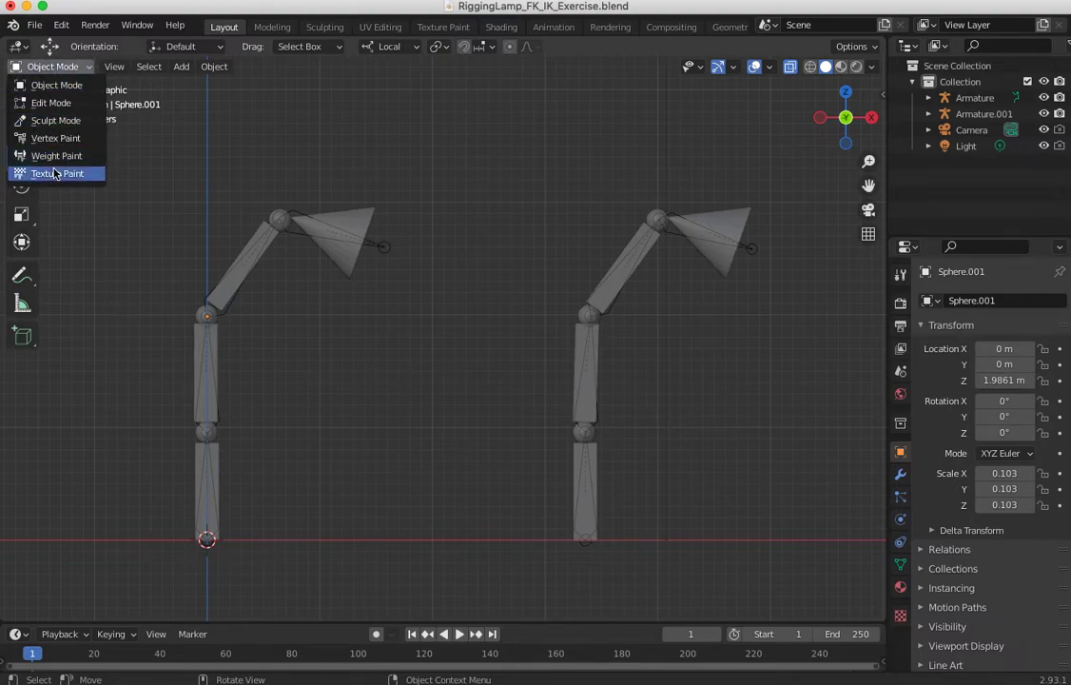
pyautogui.click(214, 489)
pyautogui.click(52, 67)
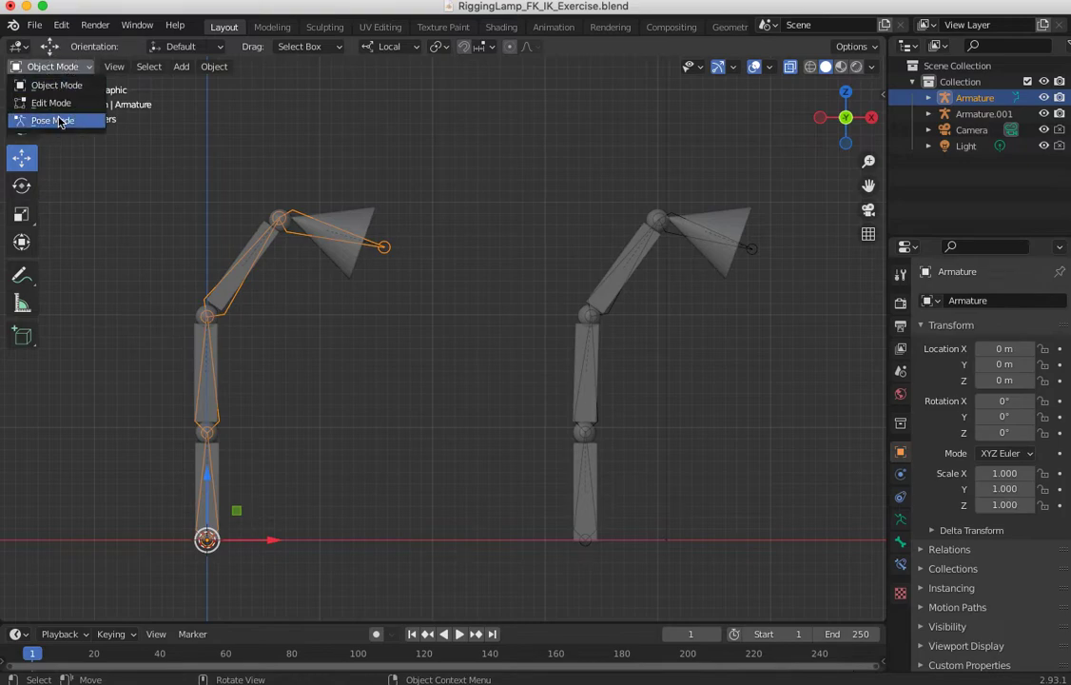
pyautogui.click(36, 120)
# Step: Try rotating the left lamp's second, third and head bones one after another to bend the arm
pyautogui.click(209, 436)
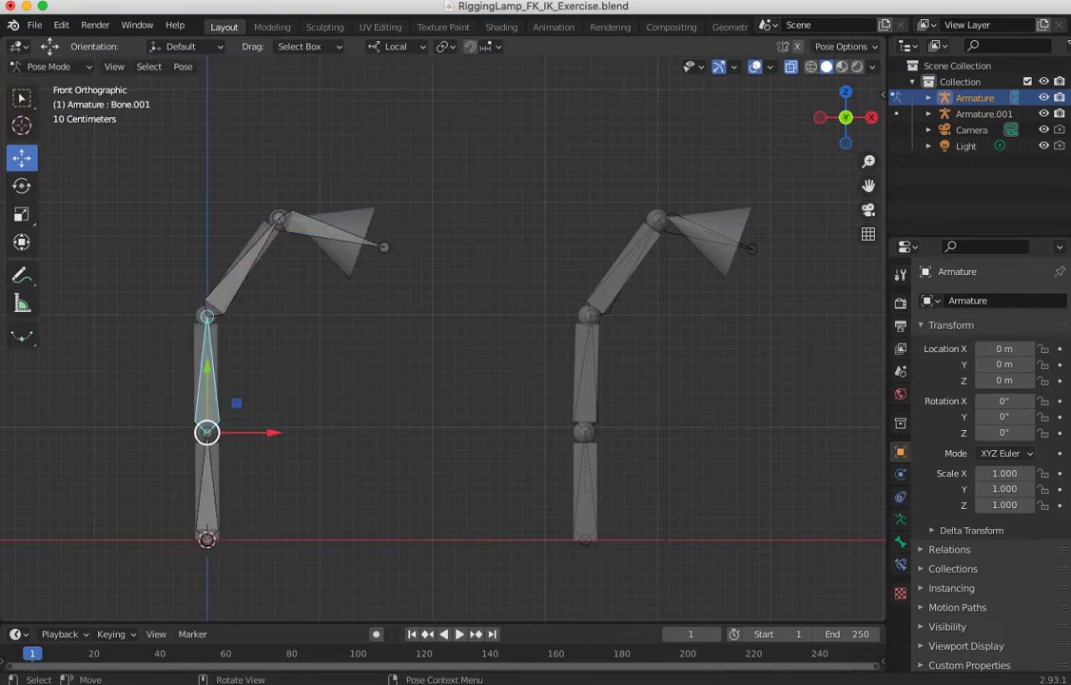
pyautogui.press('r')
pyautogui.click(276, 404)
pyautogui.click(157, 295)
pyautogui.press('r')
pyautogui.click(291, 375)
pyautogui.click(267, 249)
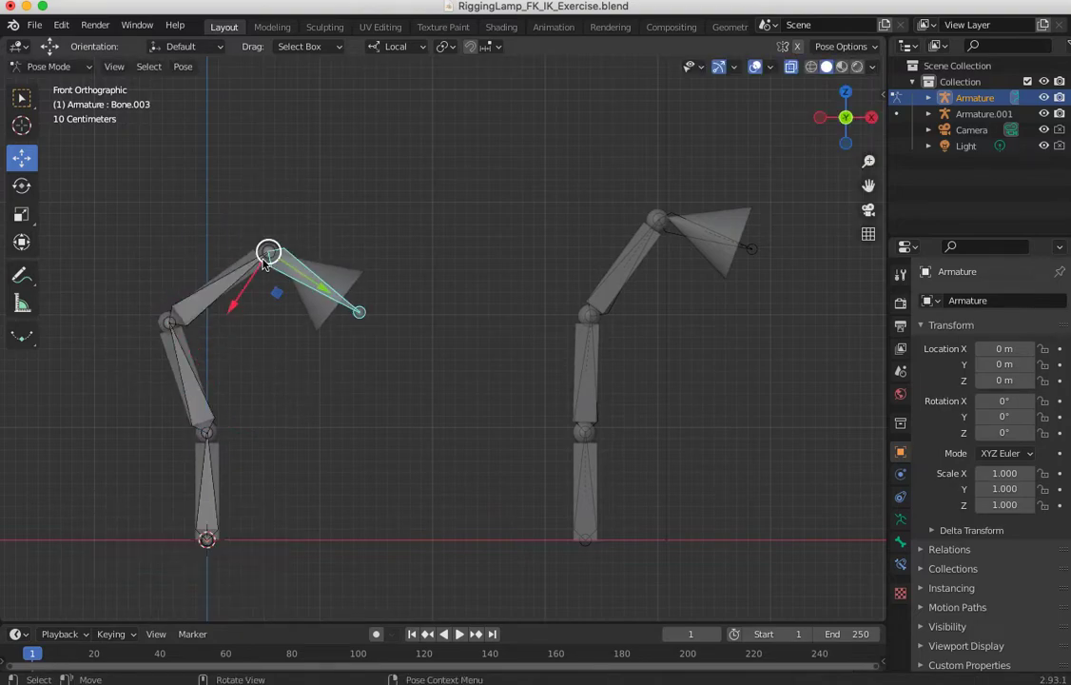
pyautogui.press('r')
pyautogui.click(228, 190)
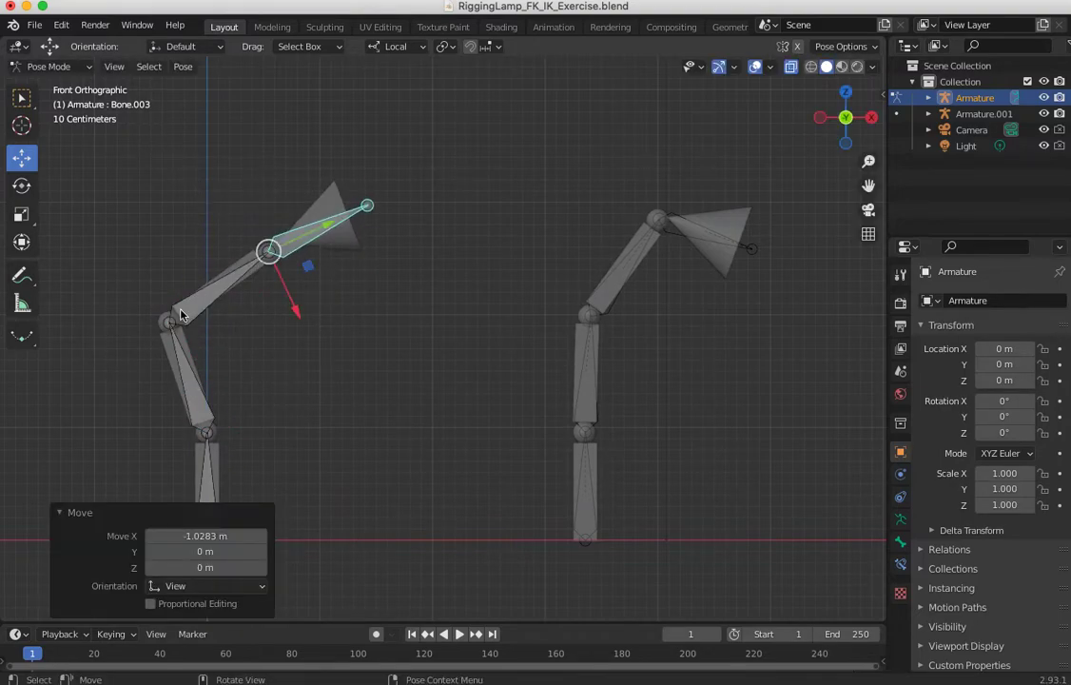
# Step: Undo the trial rotations of the left lamp's bones
pyautogui.hotkey('ctrl', 'z')
pyautogui.click(176, 331)
pyautogui.hotkey('ctrl', 'z')
pyautogui.hotkey('ctrl', 'z')
pyautogui.hotkey('ctrl', 'z')
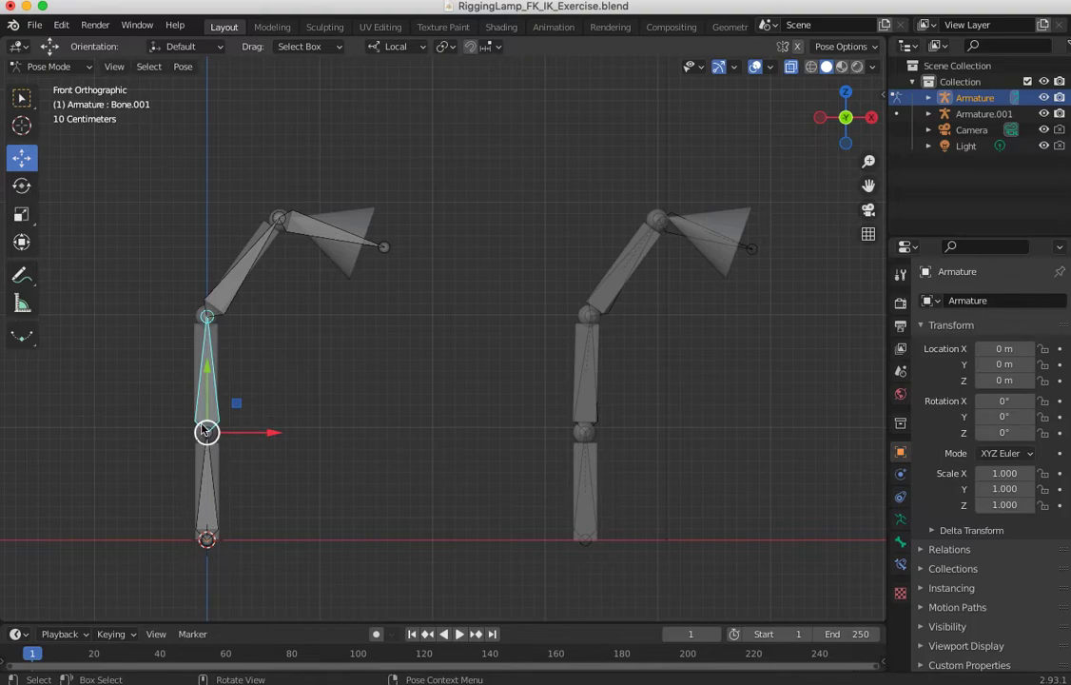
# Step: Enlarge the timeline area and insert a keyframe for all of the left lamp's bones at frame 1
pyautogui.moveTo(284, 621); pyautogui.dragTo(270, 511)
pyautogui.click(131, 324)
pyautogui.click(173, 333)
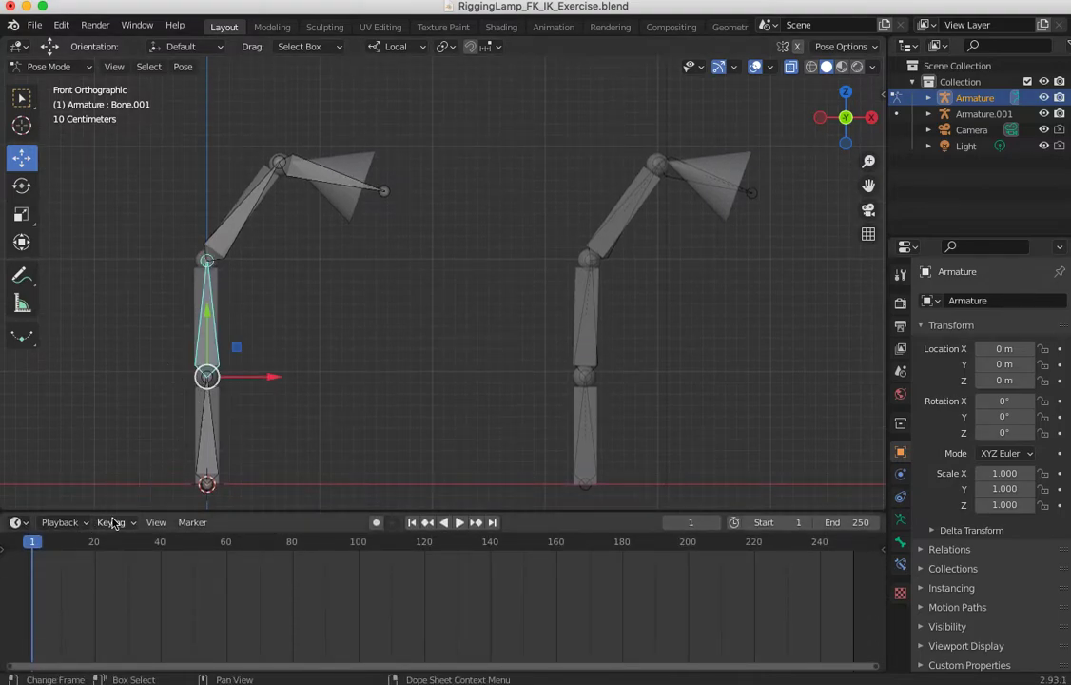
pyautogui.click(202, 434)
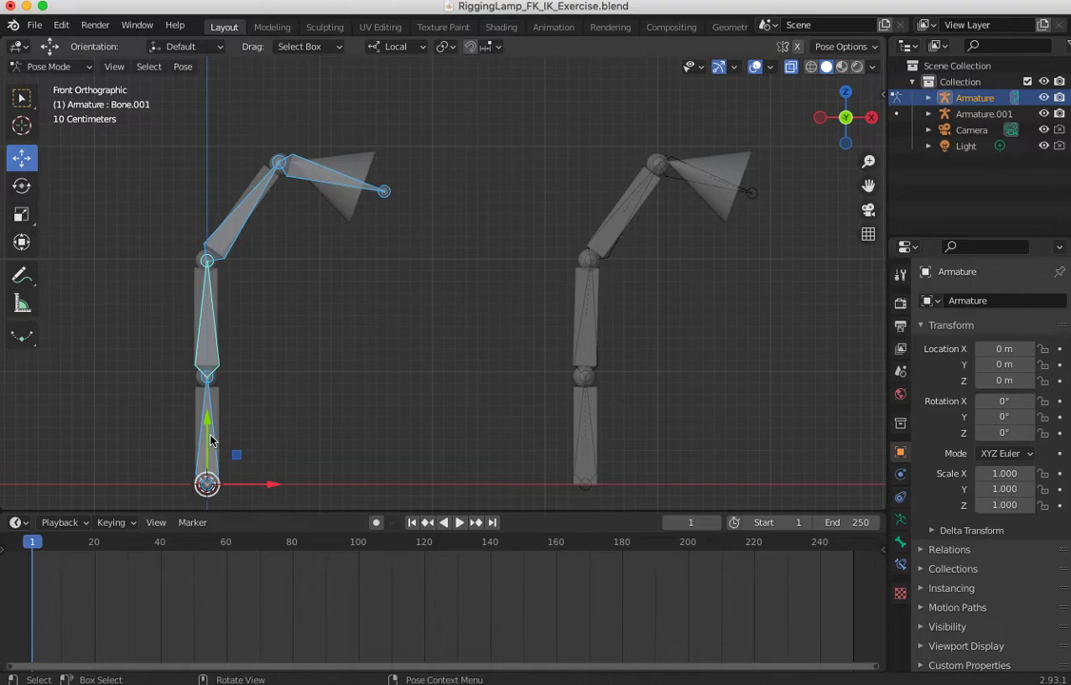
pyautogui.press('i')
pyautogui.click(189, 441)
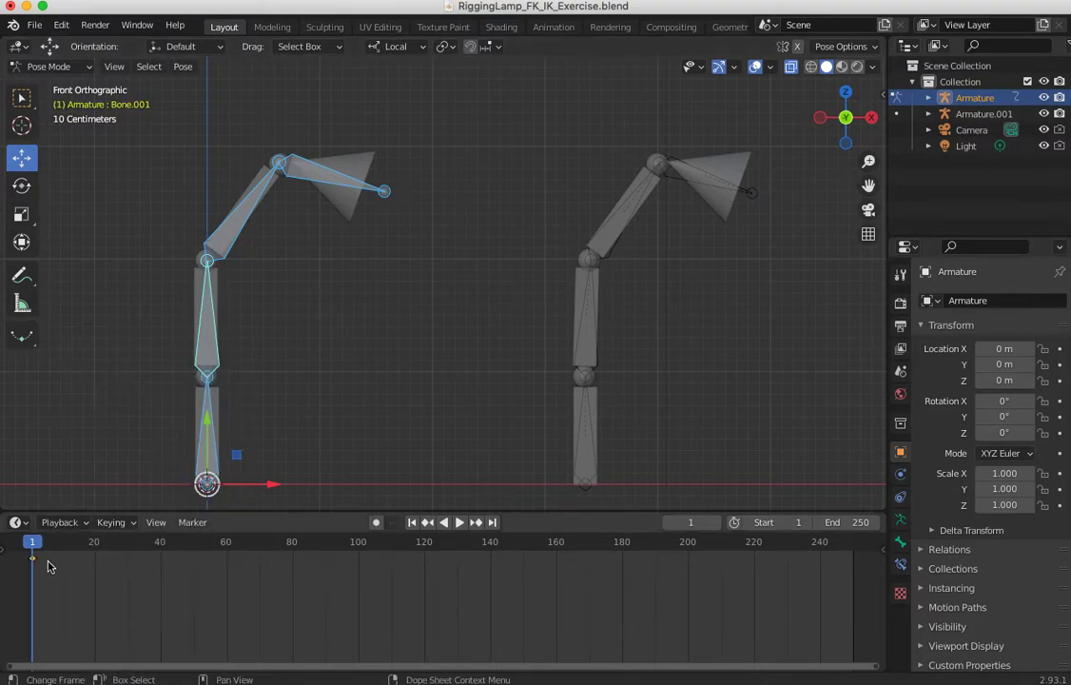
# Step: Go to frame 20 and rotate the left lamp's base bone so the whole arm leans backward, away from the other lamp
pyautogui.moveTo(36, 545); pyautogui.dragTo(94, 540)
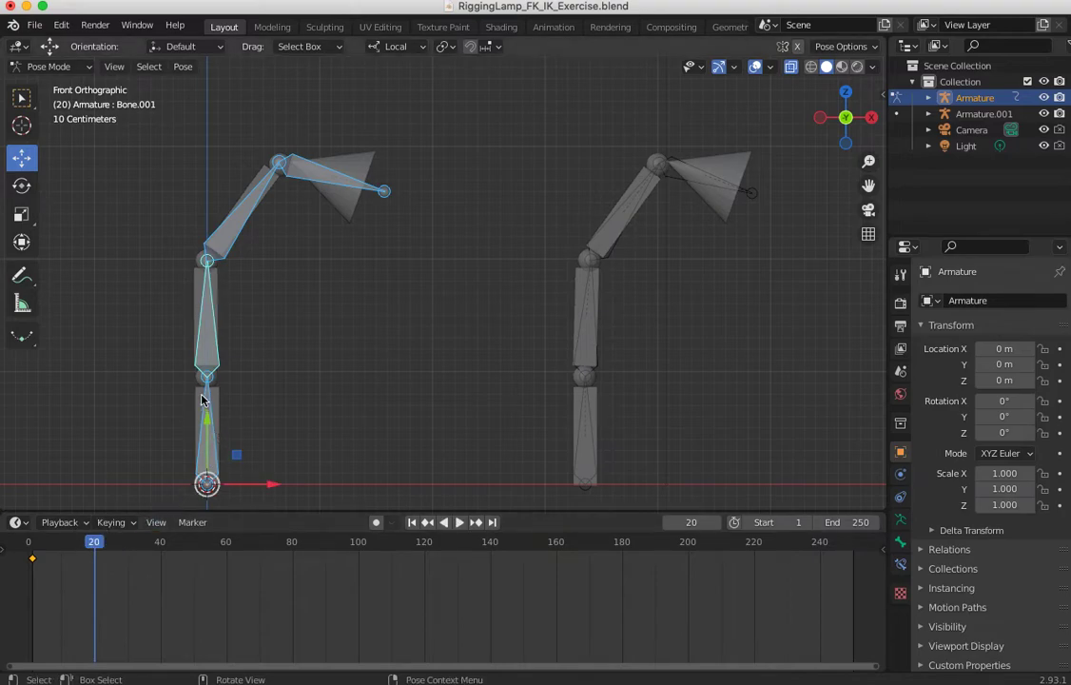
pyautogui.press('r')
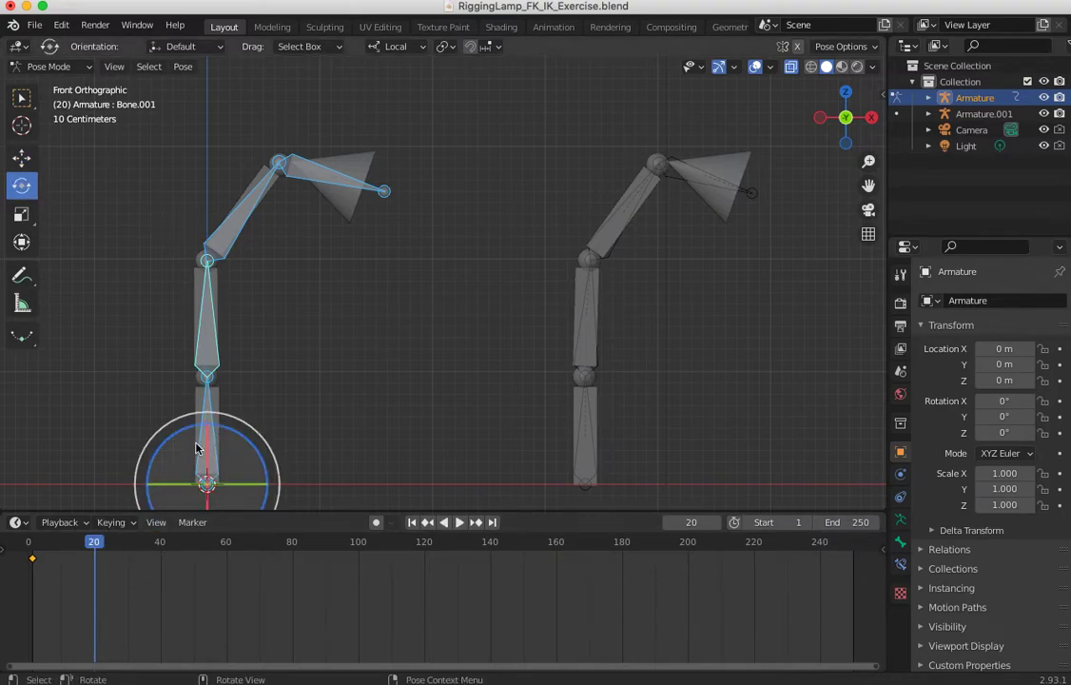
pyautogui.moveTo(231, 430); pyautogui.dragTo(202, 427)
pyautogui.click(170, 390)
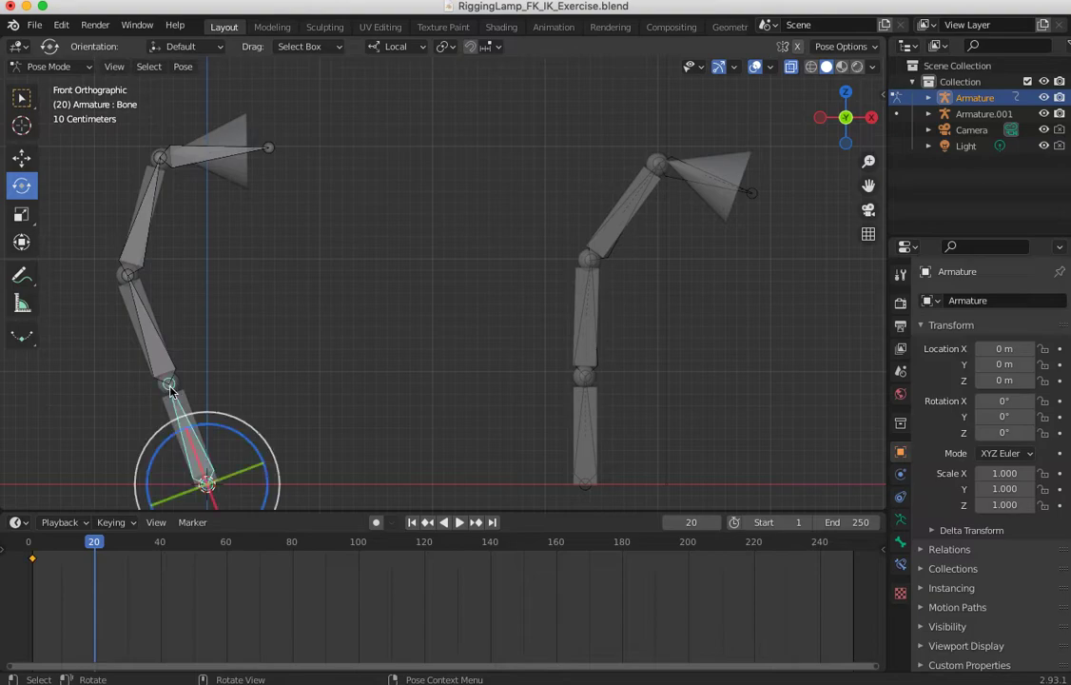
# Step: Rotate the left lamp's second bone to lean forward and lower its third bone to almost horizontal
pyautogui.click(154, 369)
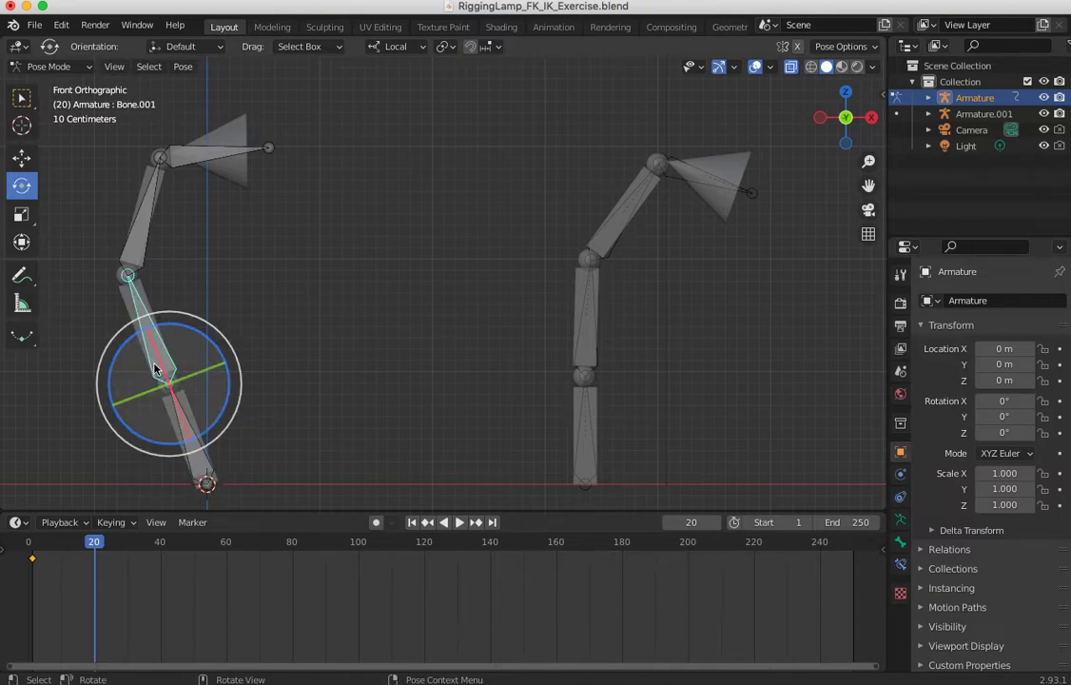
pyautogui.press('g')
pyautogui.moveTo(177, 376); pyautogui.dragTo(231, 385)
pyautogui.press('Escape')
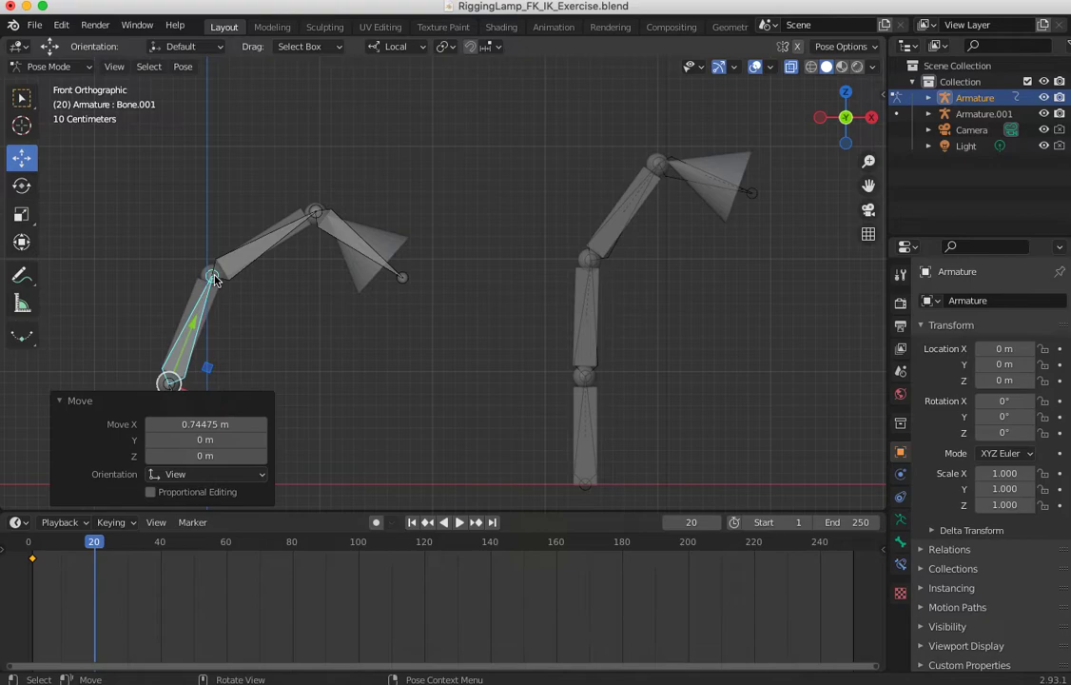
pyautogui.click(238, 272)
pyautogui.moveTo(211, 275); pyautogui.dragTo(253, 263)
pyautogui.press('Escape')
# Step: Rotate the left lamp's head bone upward so the shade points slightly above horizontal
pyautogui.click(342, 275)
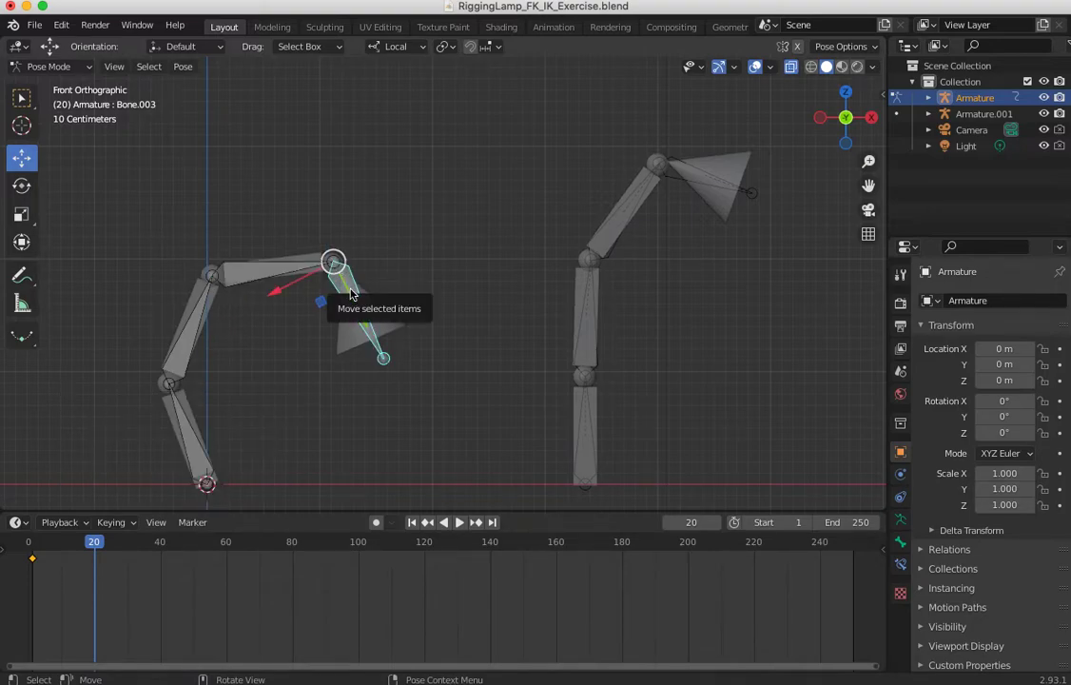
pyautogui.hotkey('shift', 'space')
pyautogui.press('r')
pyautogui.moveTo(359, 272); pyautogui.dragTo(277, 296)
pyautogui.click(167, 507)
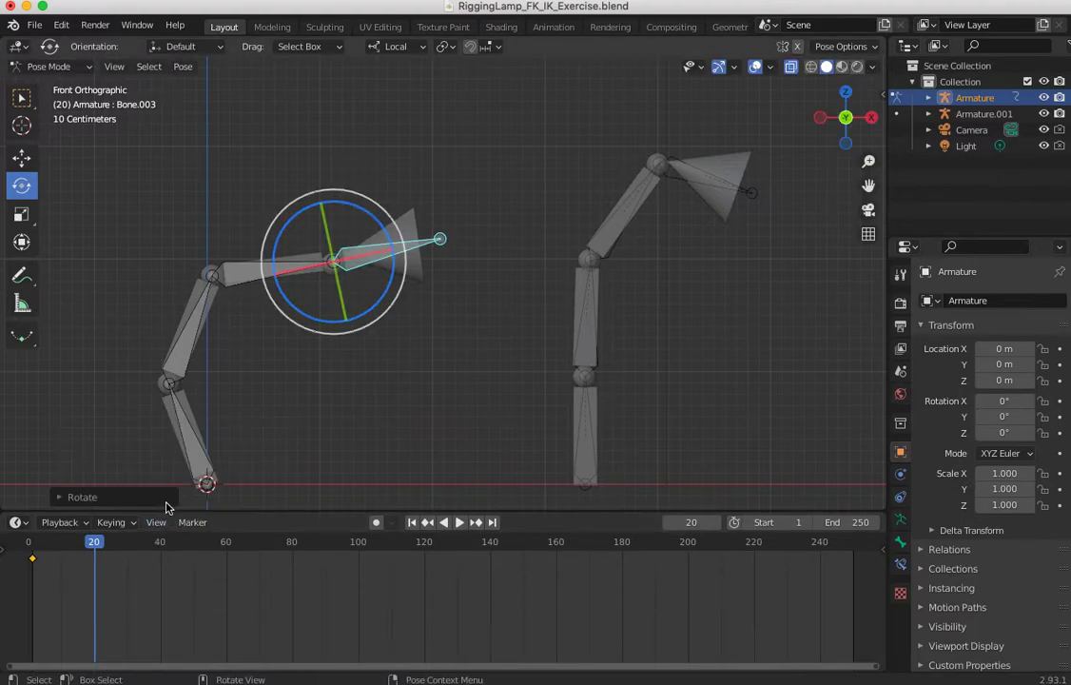
# Step: Insert a keyframe for all of the left lamp's bones at frame 20
pyautogui.press('a')
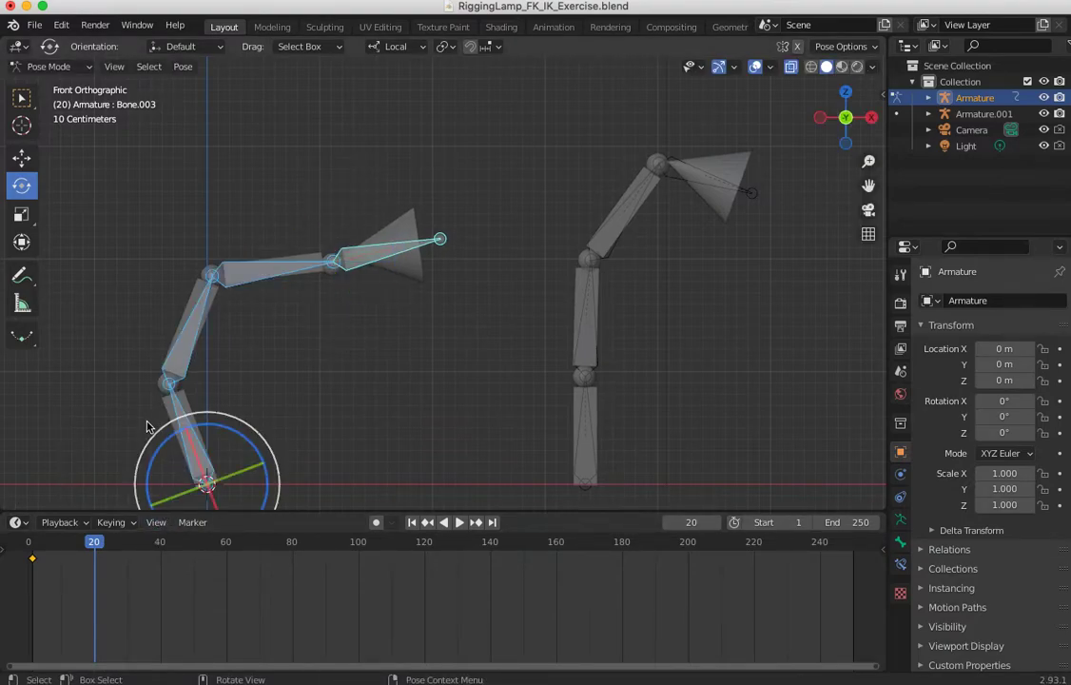
pyautogui.press('i')
pyautogui.click(127, 438)
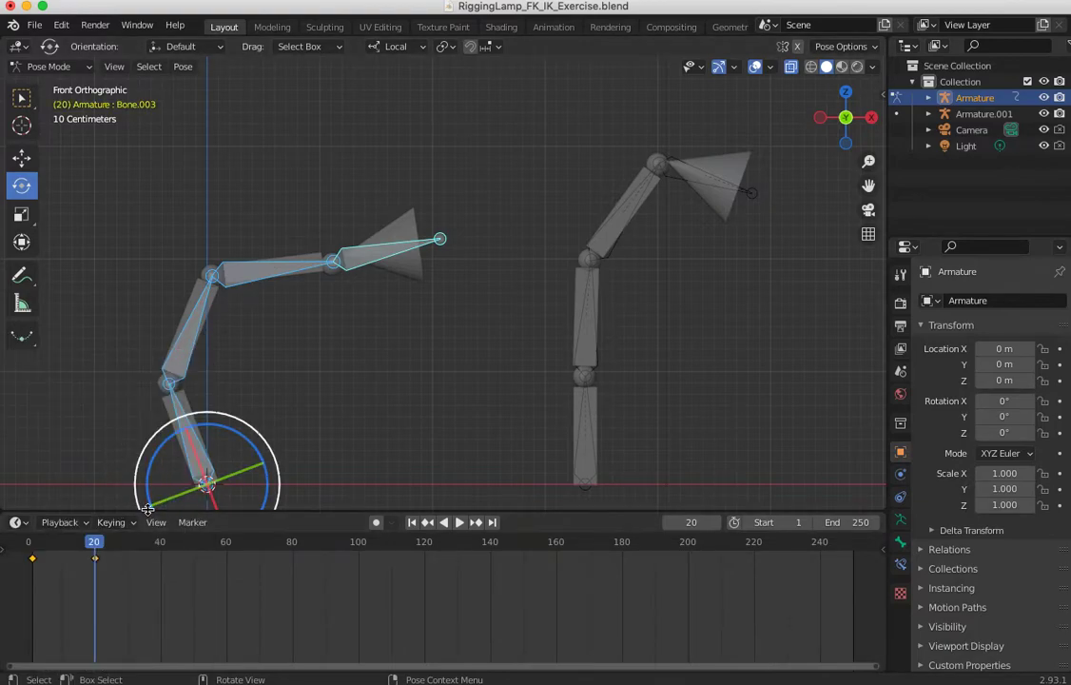
# Step: Go to frame 40 and rotate the left lamp's base bone upright and its second bone back to almost vertical
pyautogui.moveTo(101, 540); pyautogui.dragTo(160, 531)
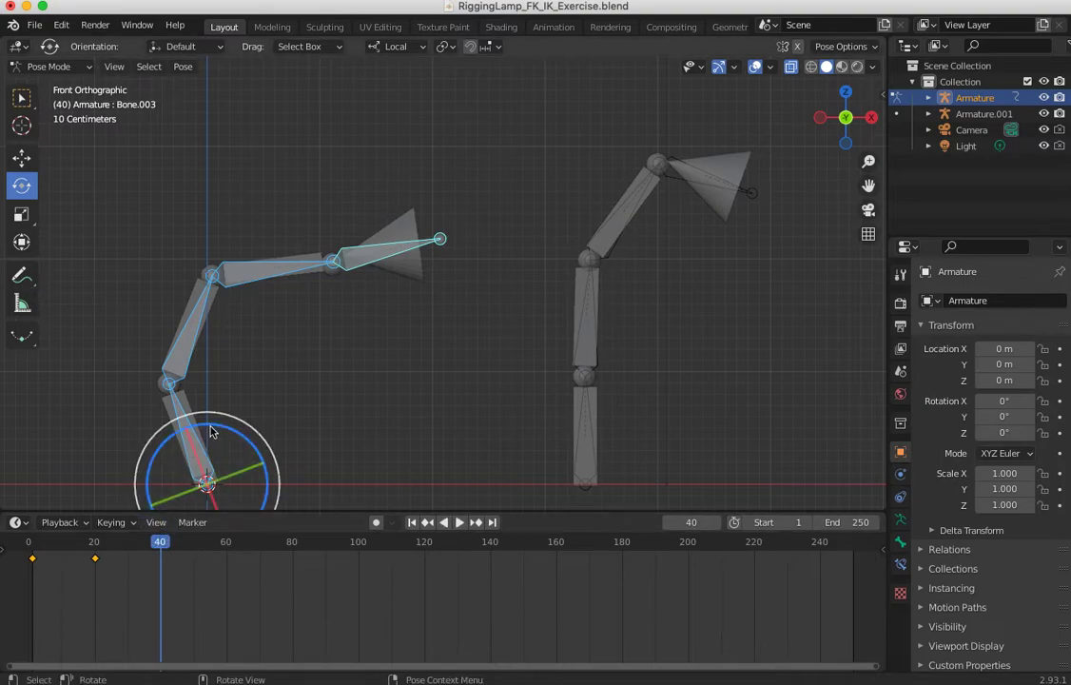
pyautogui.moveTo(213, 424); pyautogui.dragTo(245, 436)
pyautogui.click(228, 332)
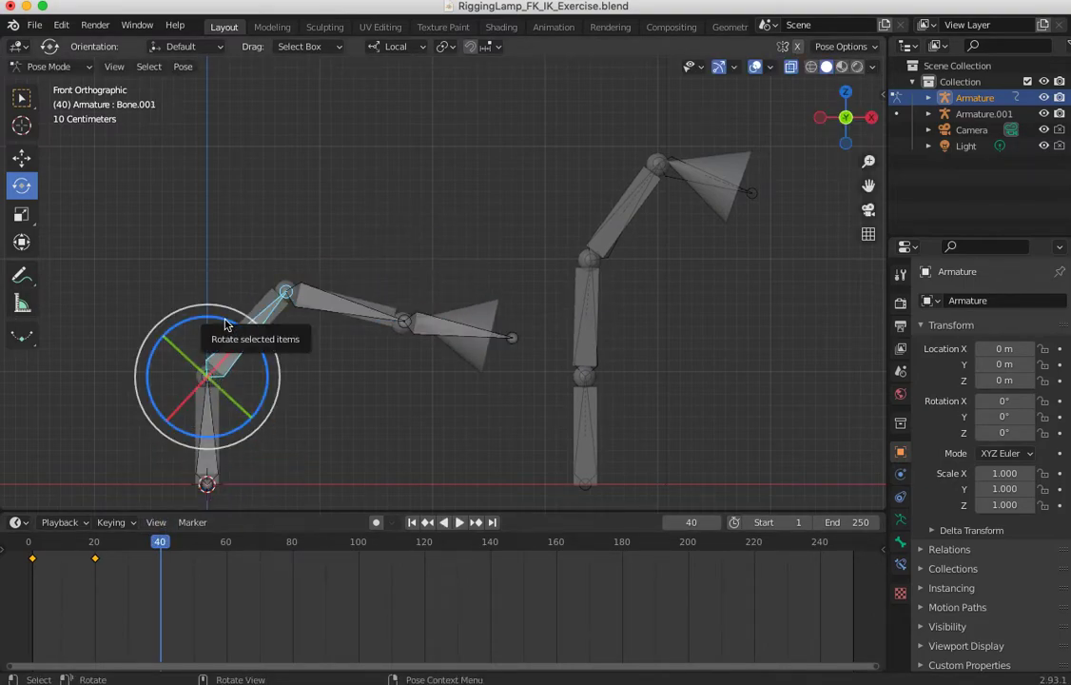
pyautogui.hotkey('shift', 'space')
pyautogui.press('g')
pyautogui.press('r')
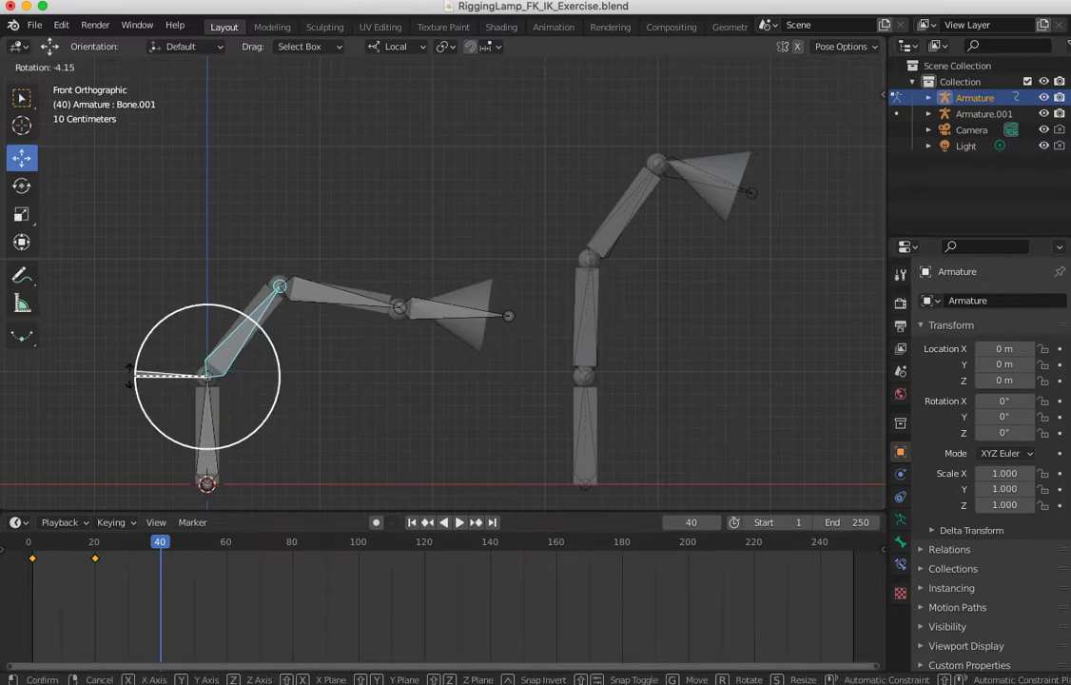
pyautogui.click(139, 422)
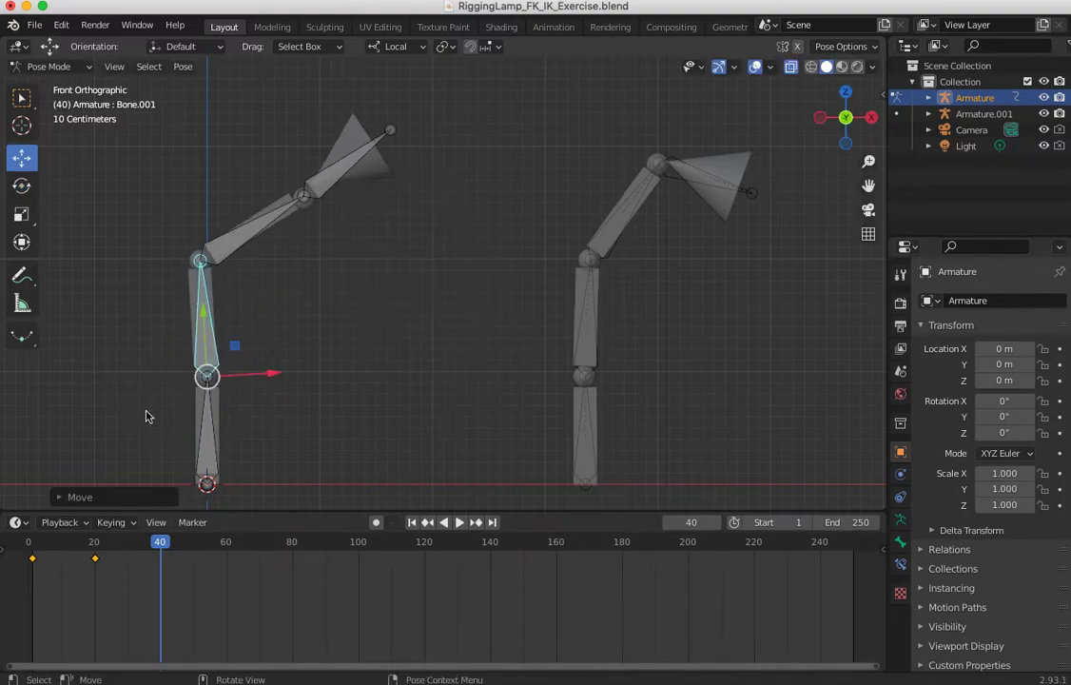
# Step: Rotate the left lamp's third bone to point steeply upward and its head bone to aim the shade downward
pyautogui.click(212, 249)
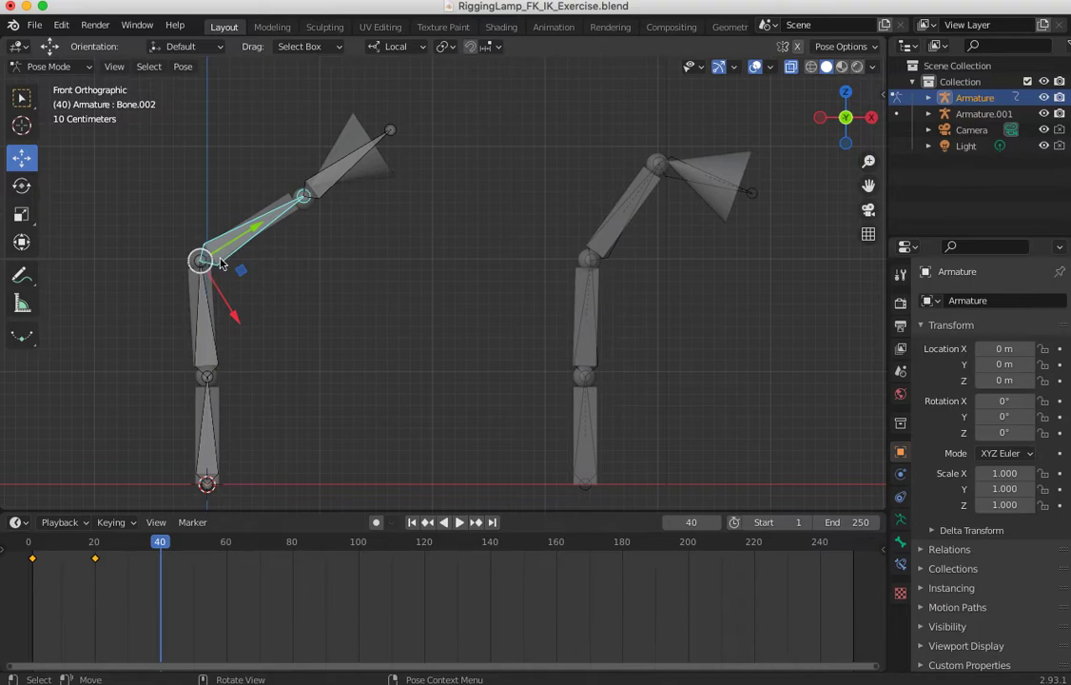
pyautogui.press('r')
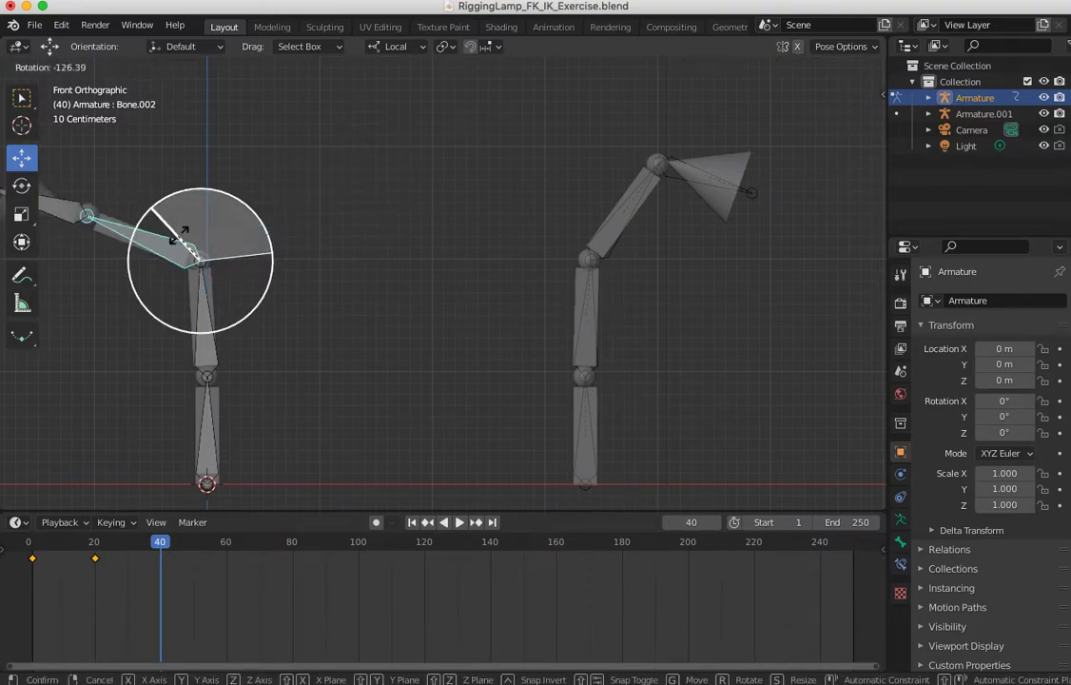
pyautogui.click(220, 238)
pyautogui.click(269, 131)
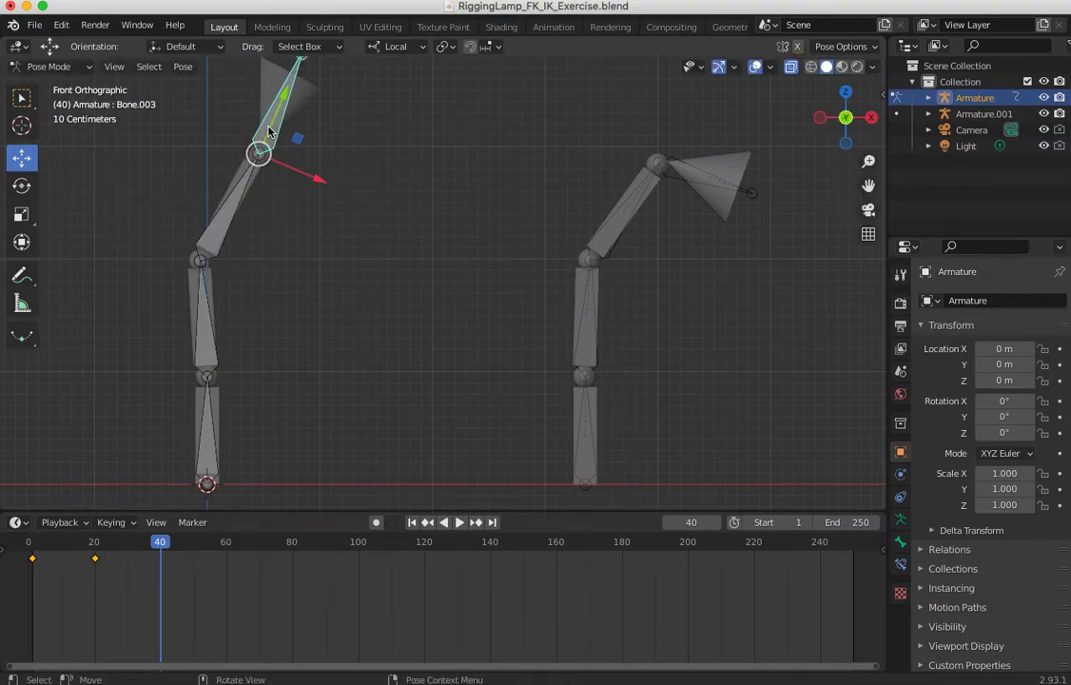
pyautogui.press('r')
pyautogui.moveTo(309, 123); pyautogui.dragTo(282, 258)
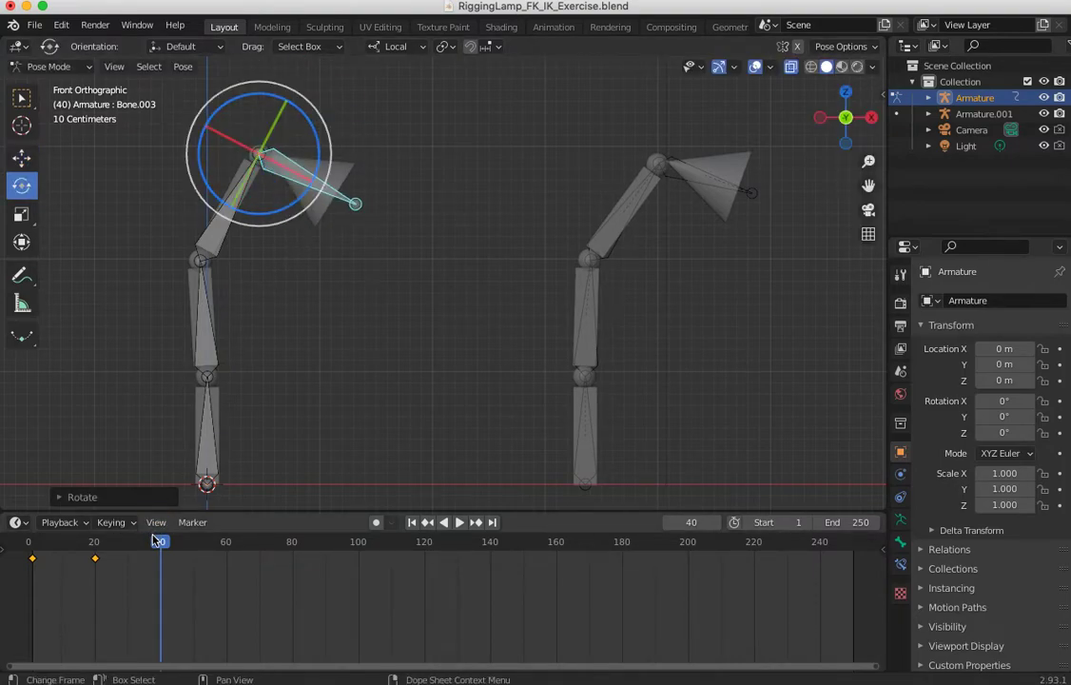
# Step: Select all of the left lamp's bones and insert a Location & Rotation keyframe at frame 40
pyautogui.press('a')
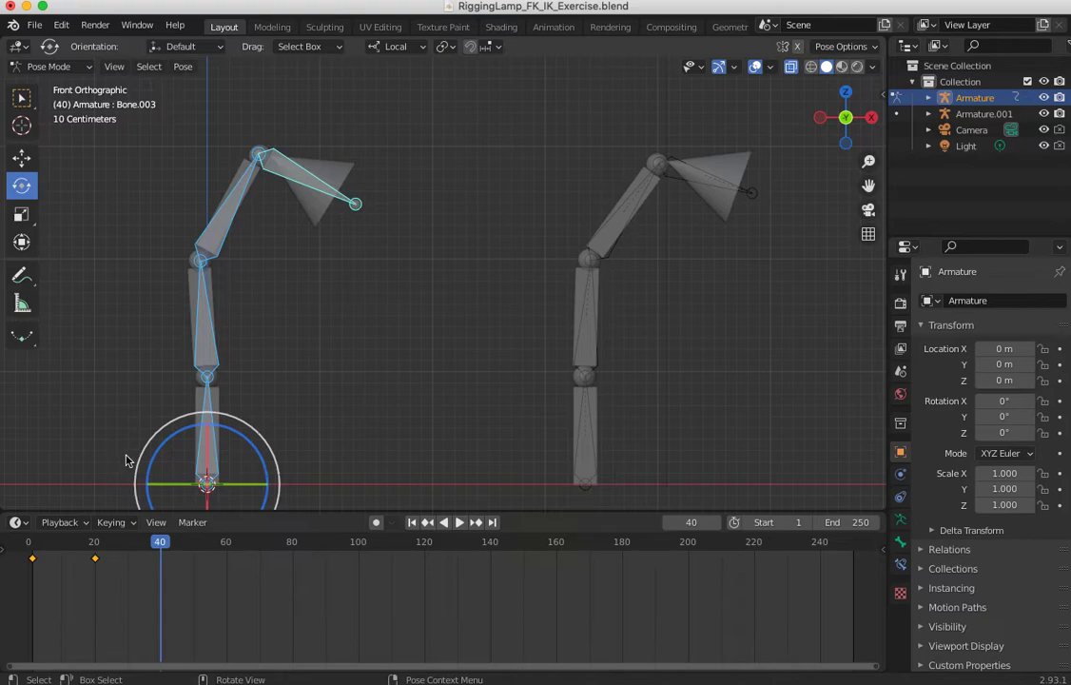
pyautogui.press('i')
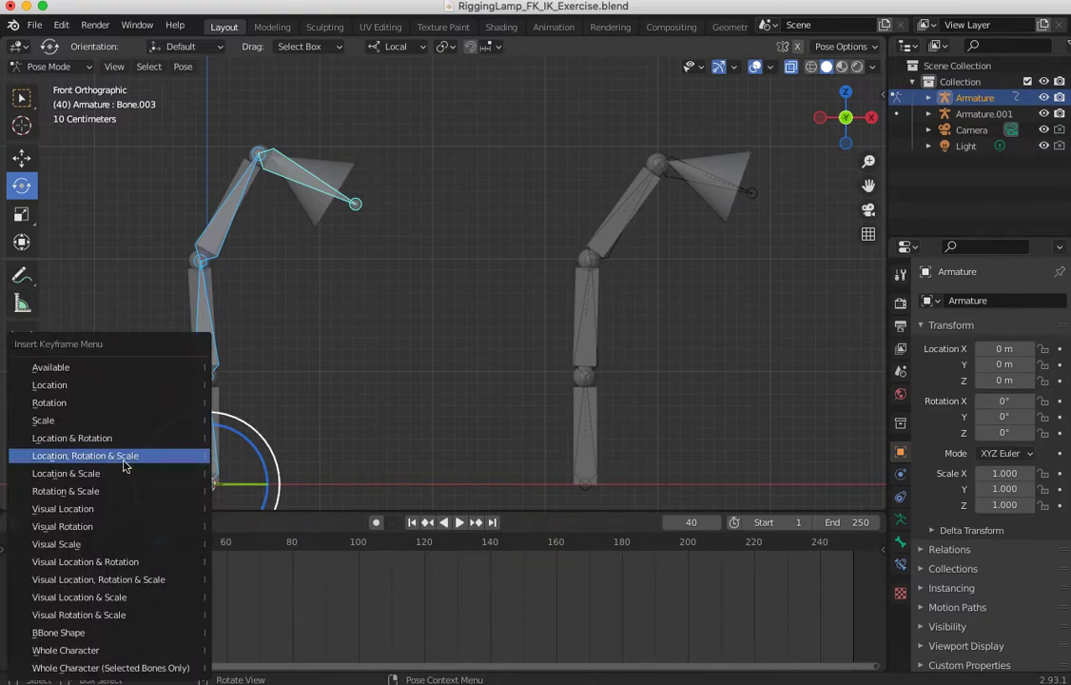
pyautogui.click(110, 439)
pyautogui.moveTo(158, 544); pyautogui.dragTo(163, 519)
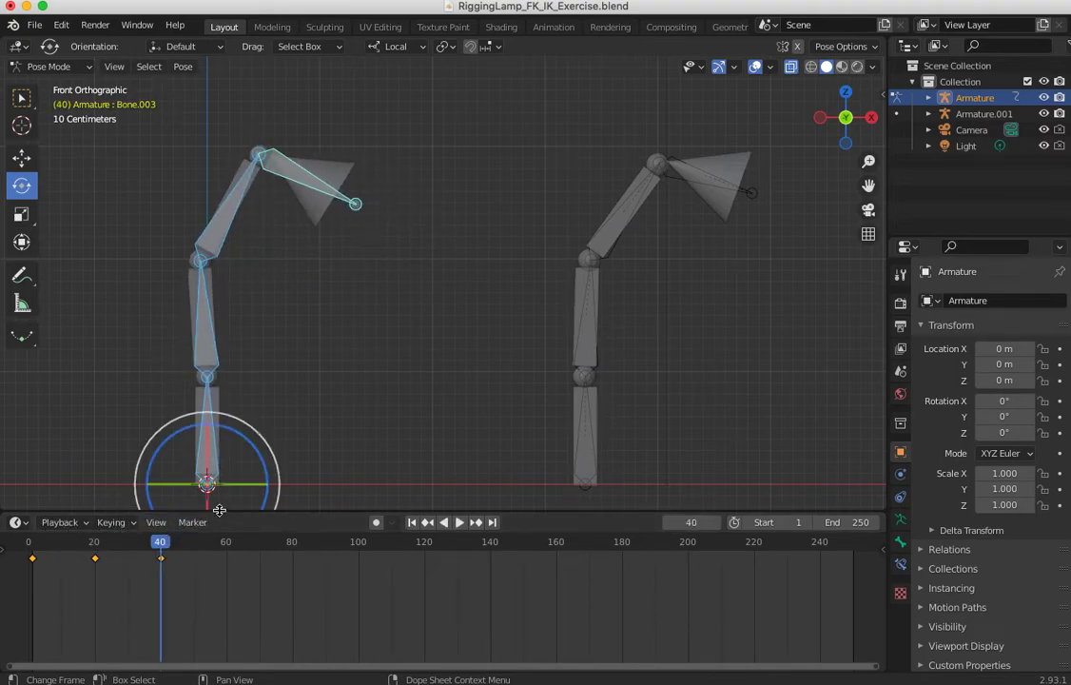
# Step: Shrink the timeline to enlarge the viewport and return the left lamp's armature to Object Mode
pyautogui.moveTo(304, 510); pyautogui.dragTo(292, 572)
pyautogui.click(395, 359)
pyautogui.click(49, 66)
pyautogui.click(53, 84)
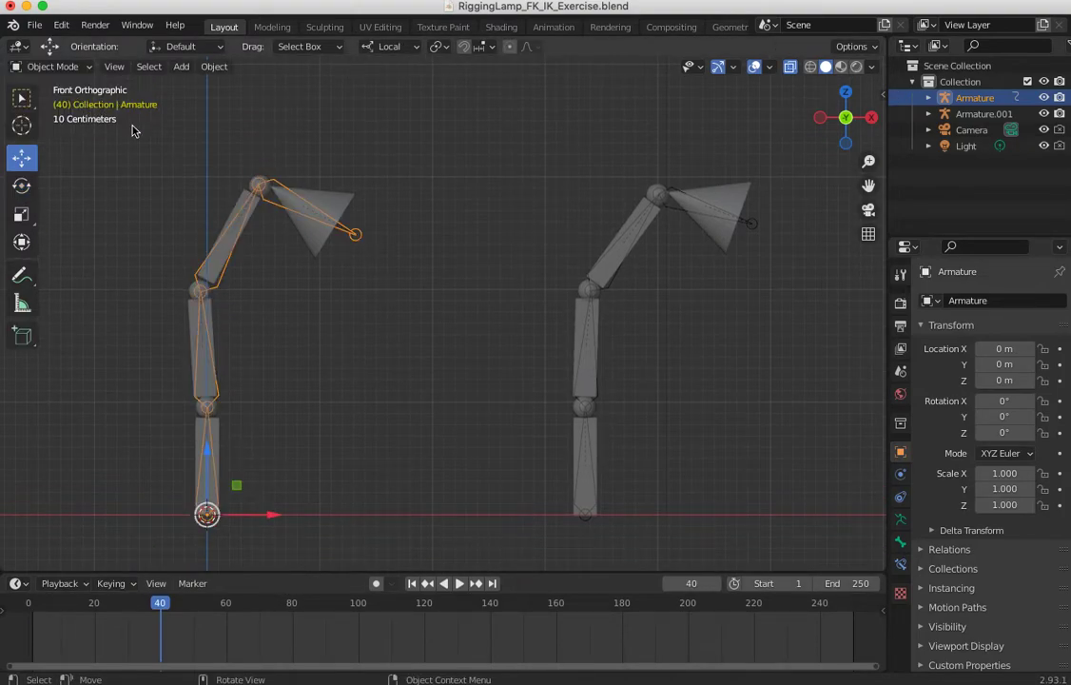
# Step: Select the right lamp's armature and put it in Pose Mode with no bone selected
pyautogui.click(587, 525)
pyautogui.keyDown('shift'); pyautogui.moveTo(494, 430); pyautogui.dragTo(426, 433, button='middle'); pyautogui.keyUp('shift')
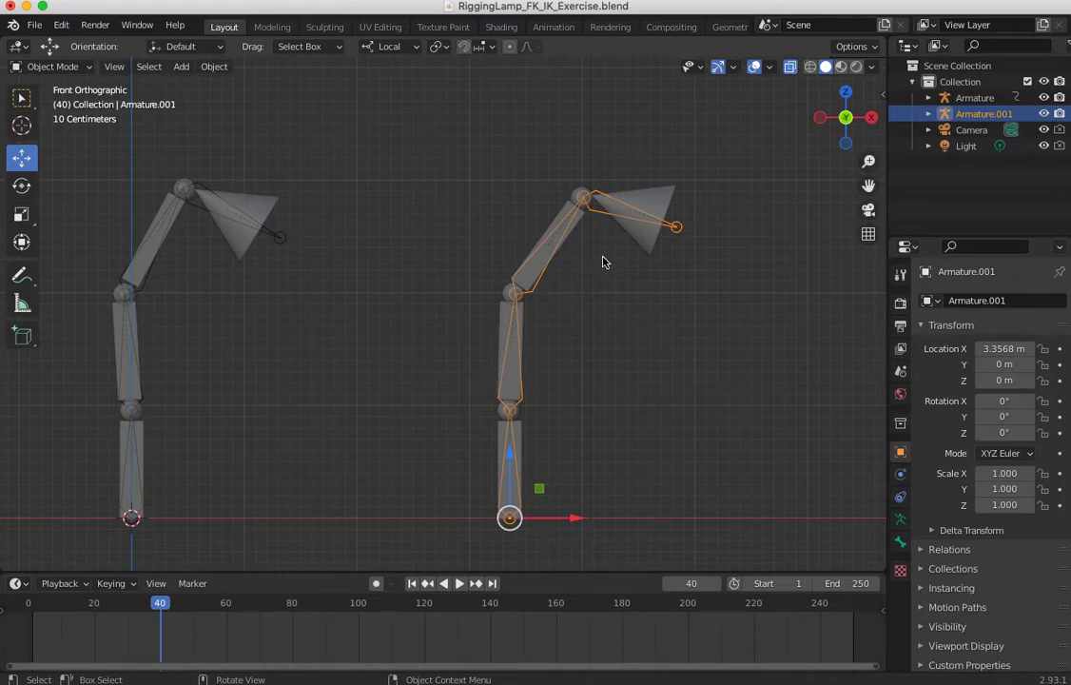
pyautogui.click(597, 210)
pyautogui.click(56, 66)
pyautogui.click(54, 120)
pyautogui.click(424, 245)
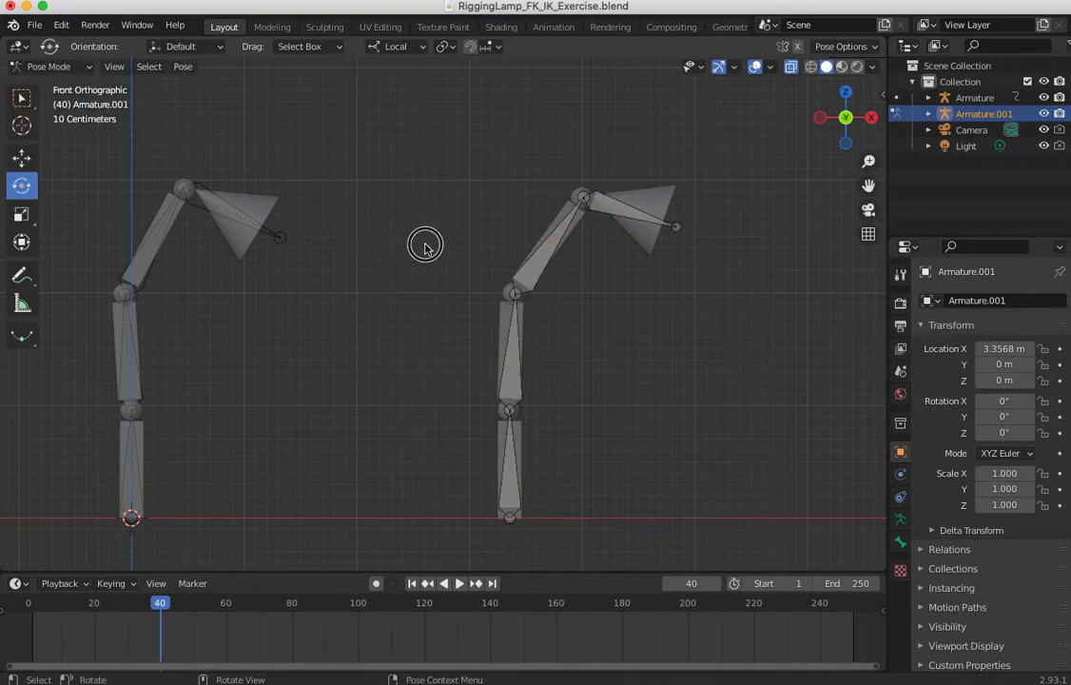
# Step: Add an Inverse Kinematics bone constraint to the right lamp's third bone, just below the head bone
pyautogui.click(626, 222)
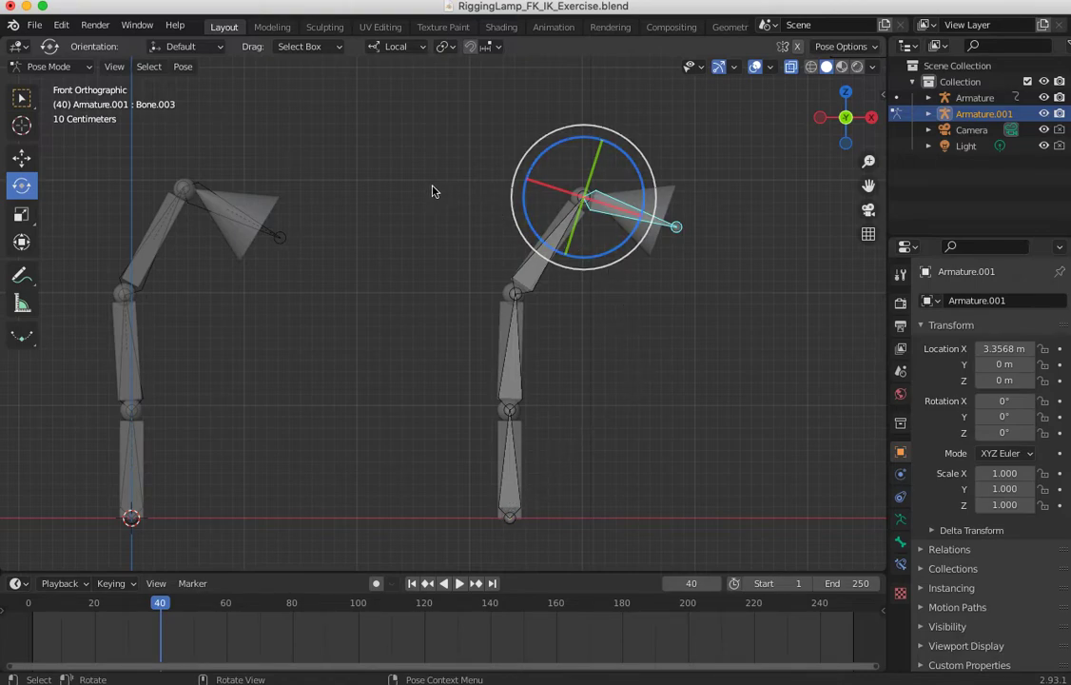
pyautogui.click(594, 220)
pyautogui.click(597, 220)
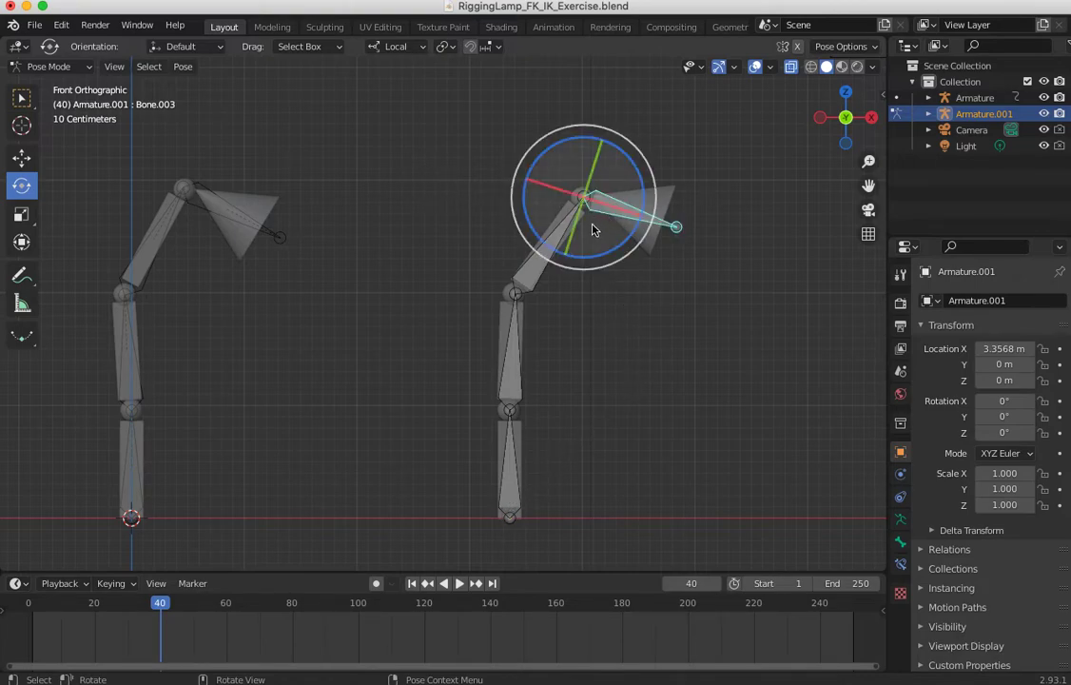
pyautogui.click(530, 283)
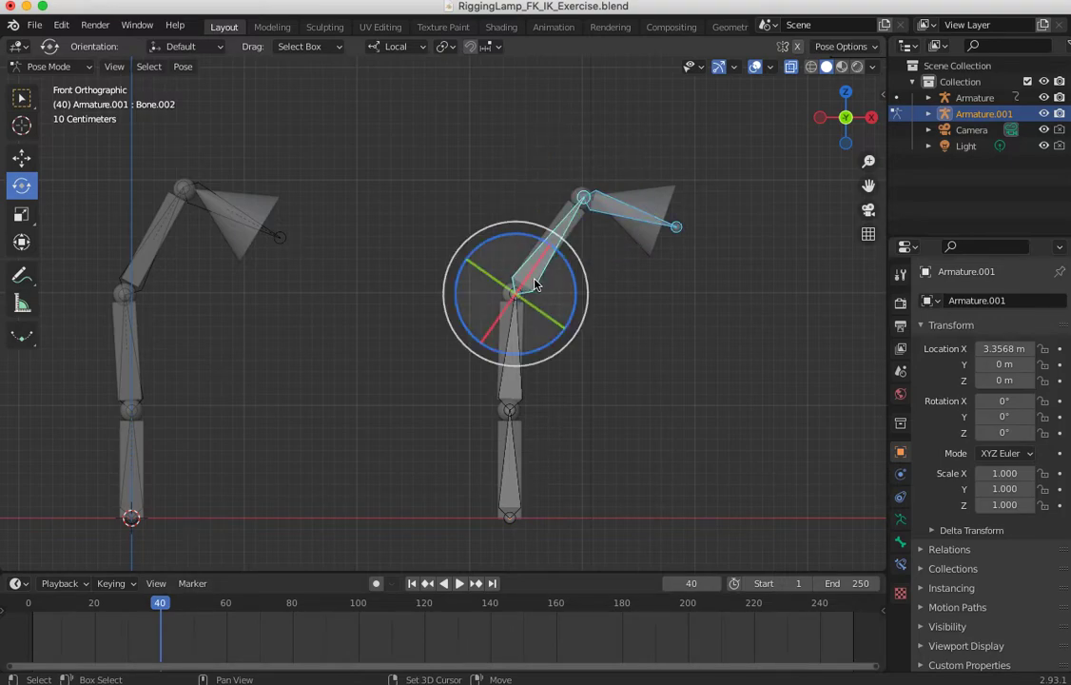
pyautogui.click(900, 567)
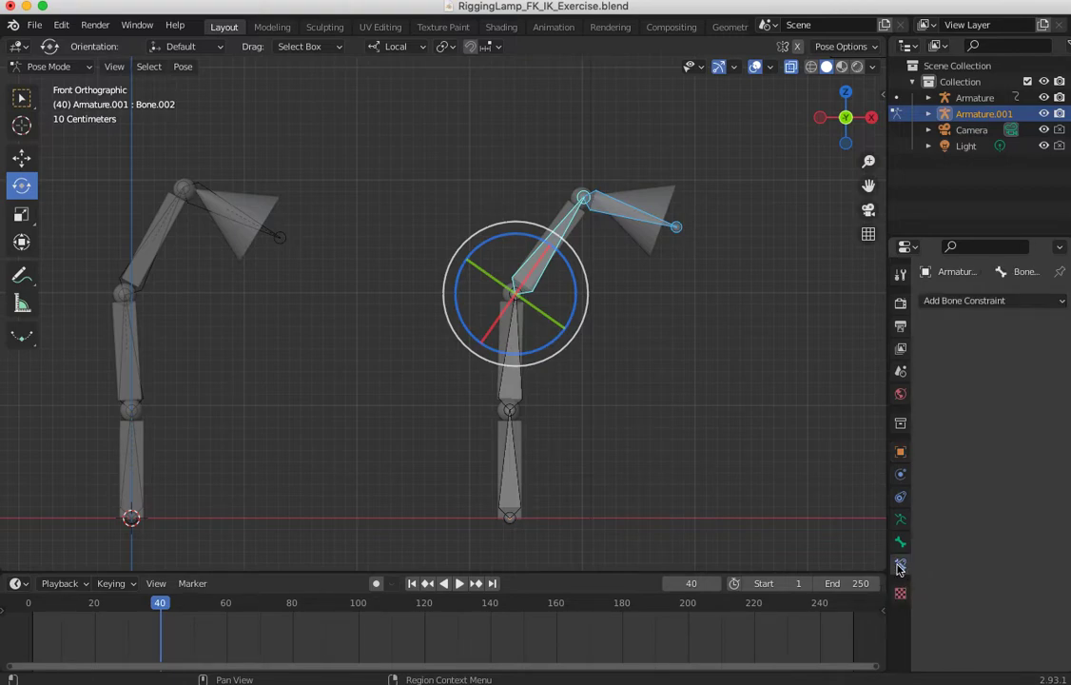
pyautogui.click(963, 301)
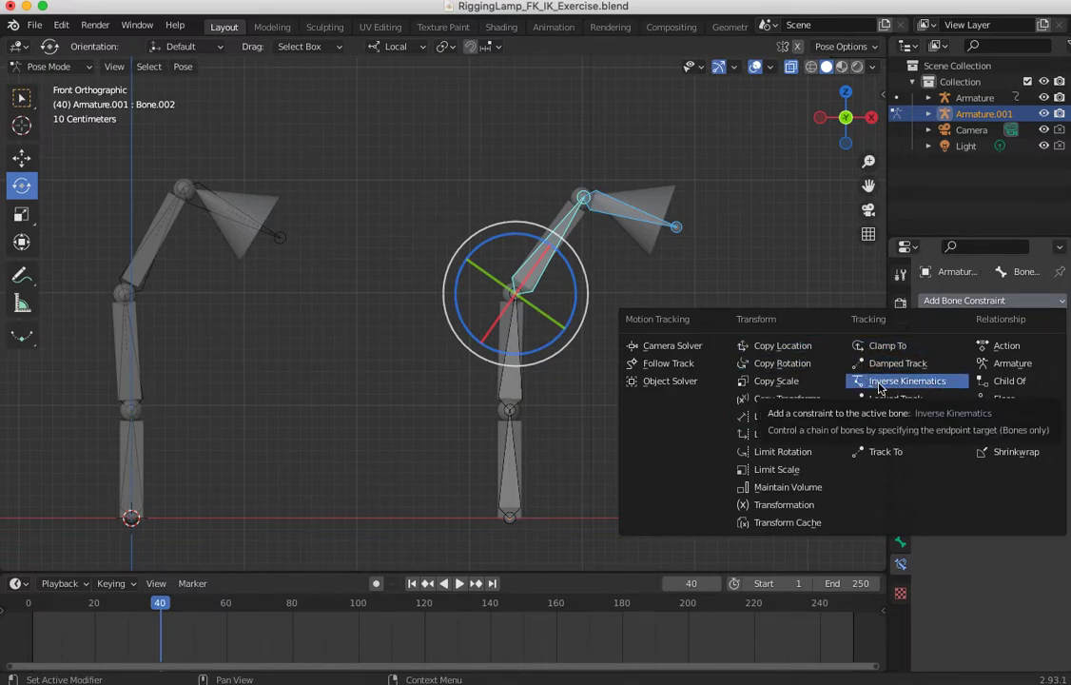
pyautogui.click(877, 383)
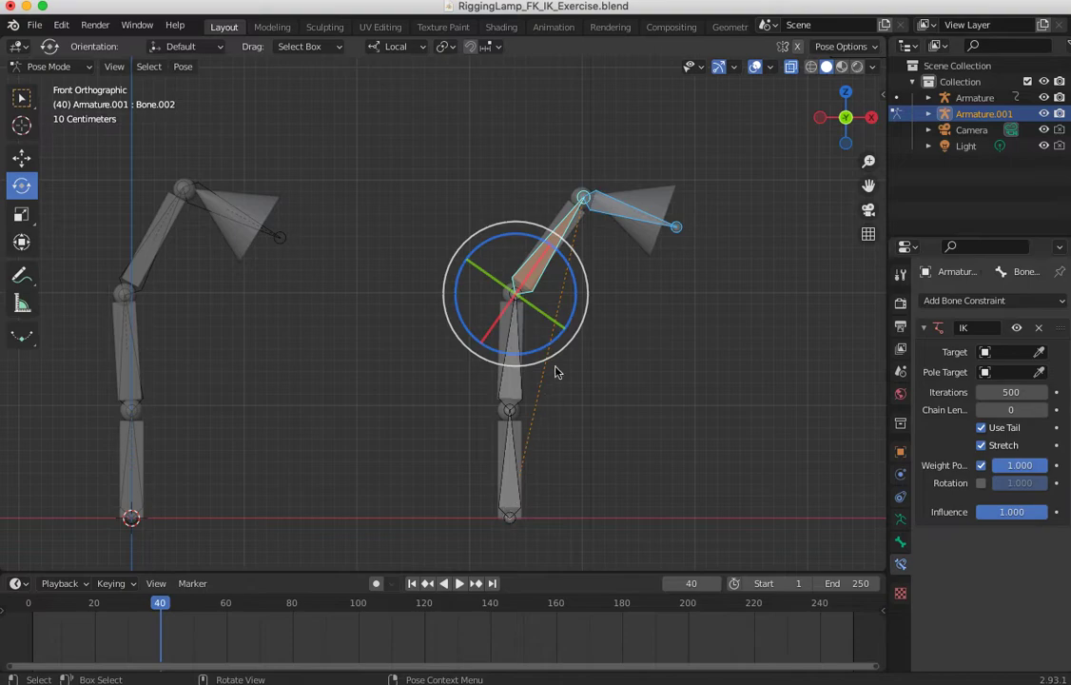
# Step: Test the IK chain by moving the right lamp's head bone with the Move tool, and undo the move
pyautogui.click(426, 195)
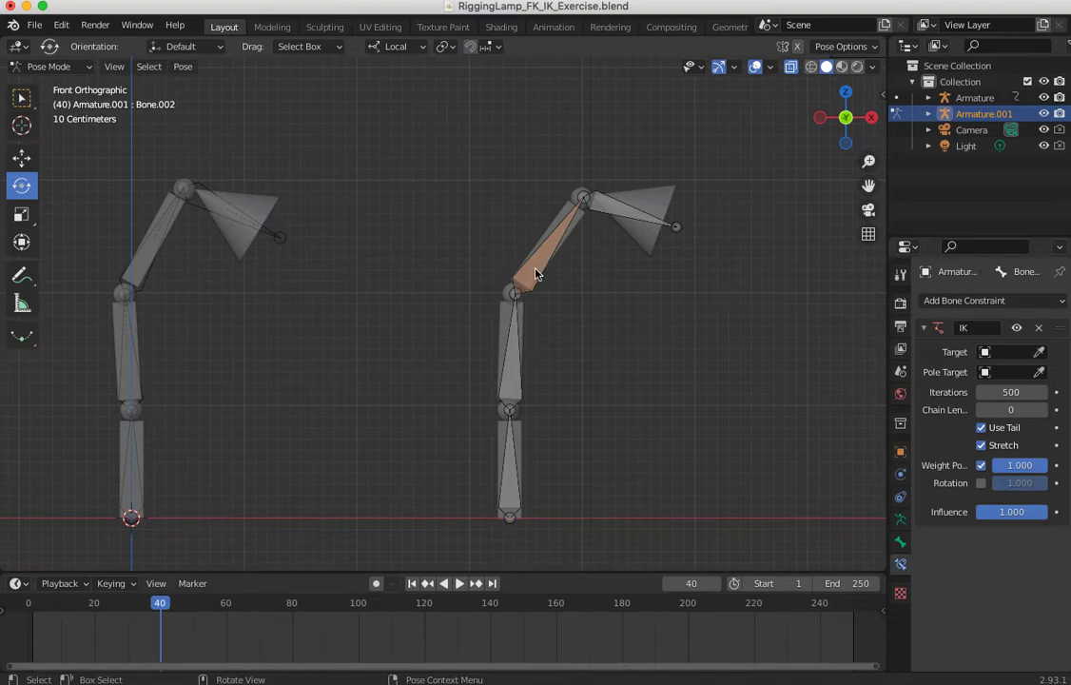
pyautogui.click(534, 275)
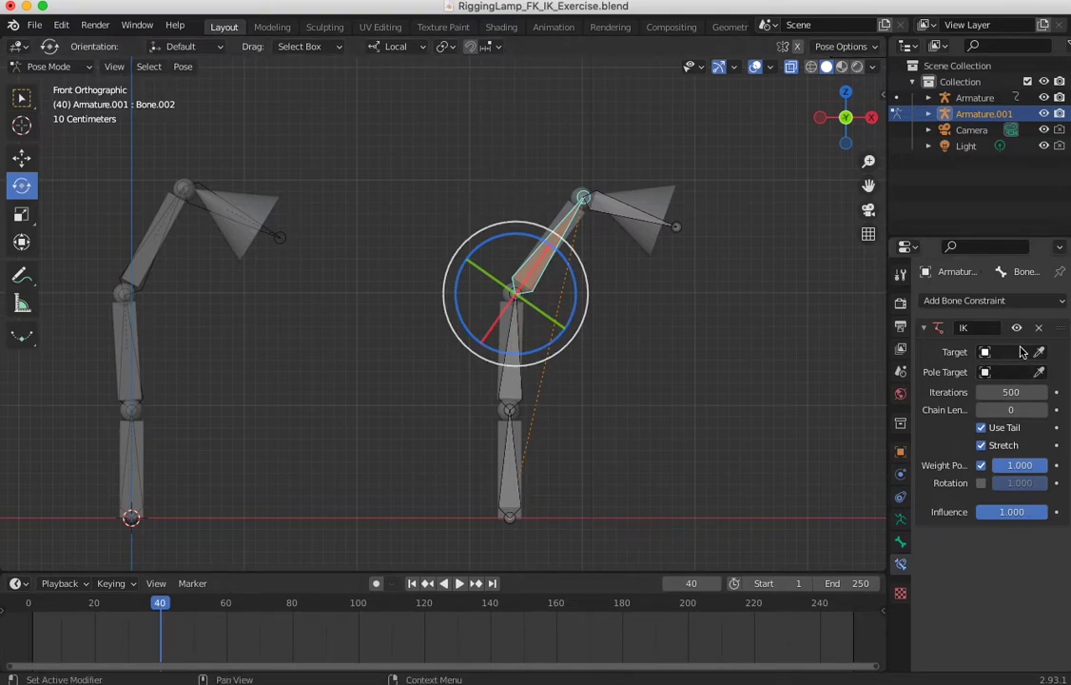
pyautogui.click(519, 193)
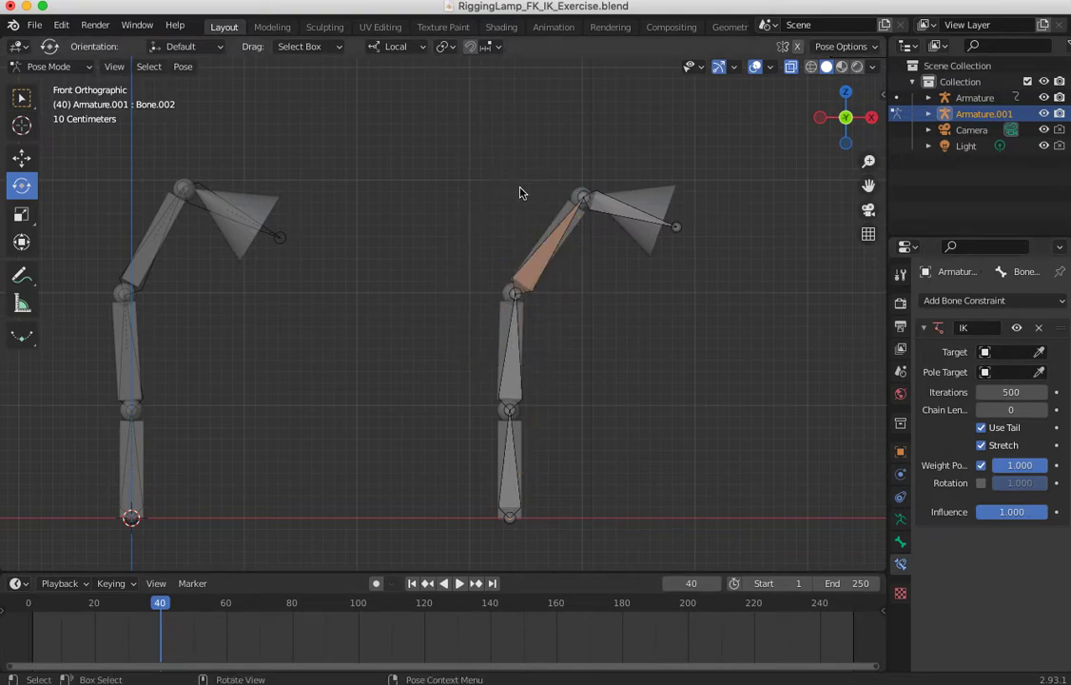
pyautogui.click(599, 217)
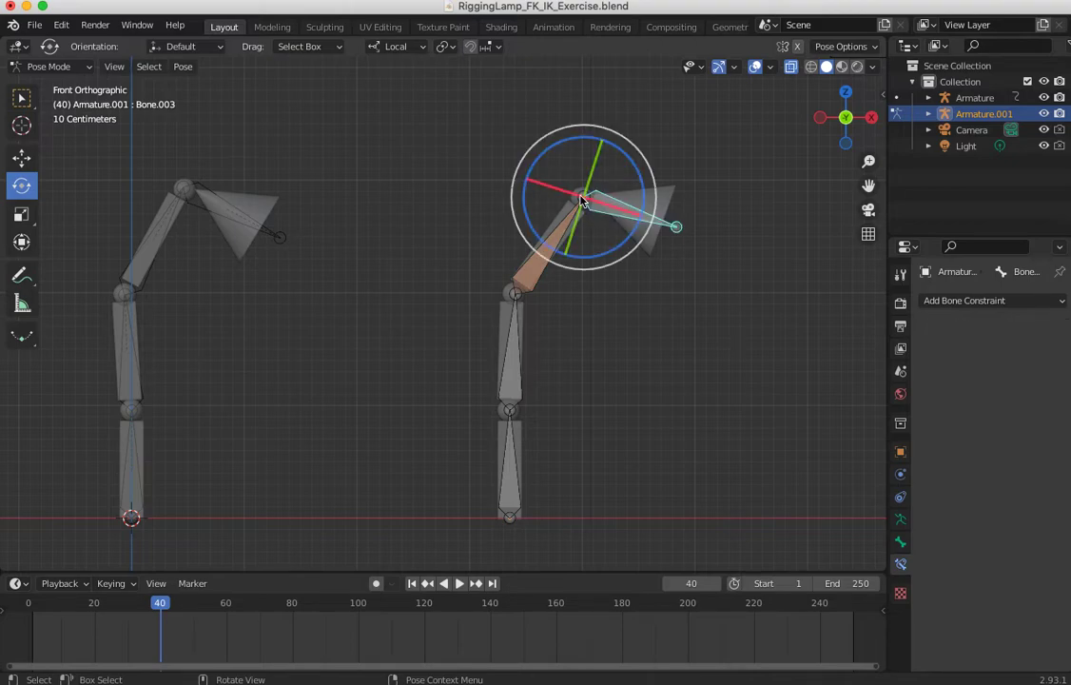
pyautogui.hotkey('shift', 'space')
pyautogui.press('g')
pyautogui.moveTo(583, 198); pyautogui.dragTo(597, 234)
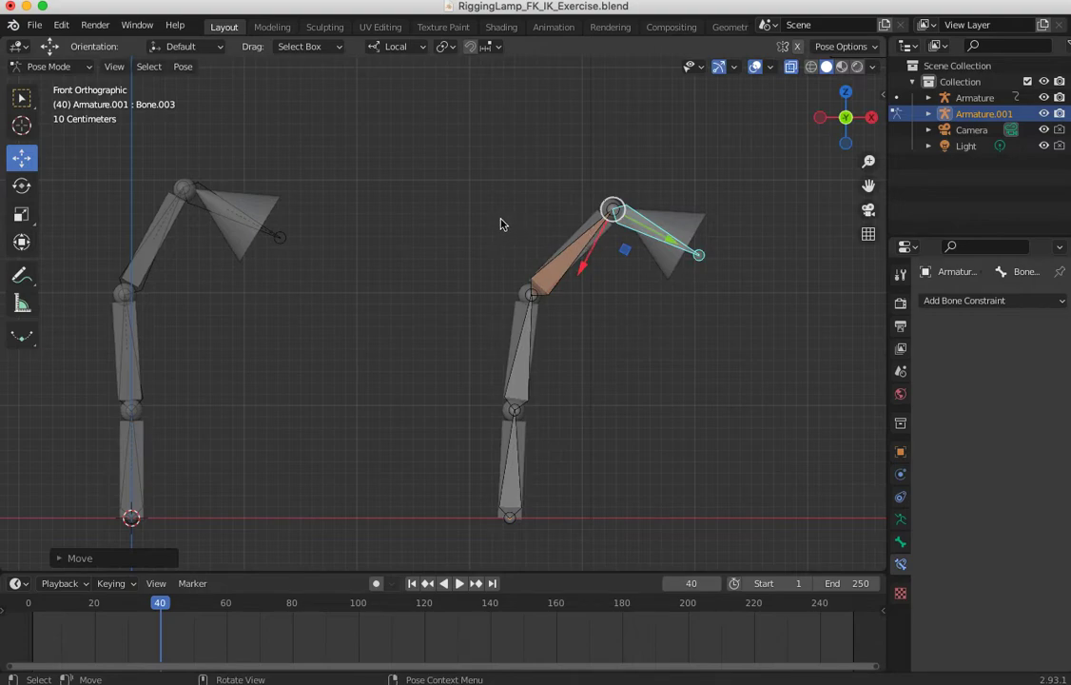
pyautogui.hotkey('ctrl', 'z')
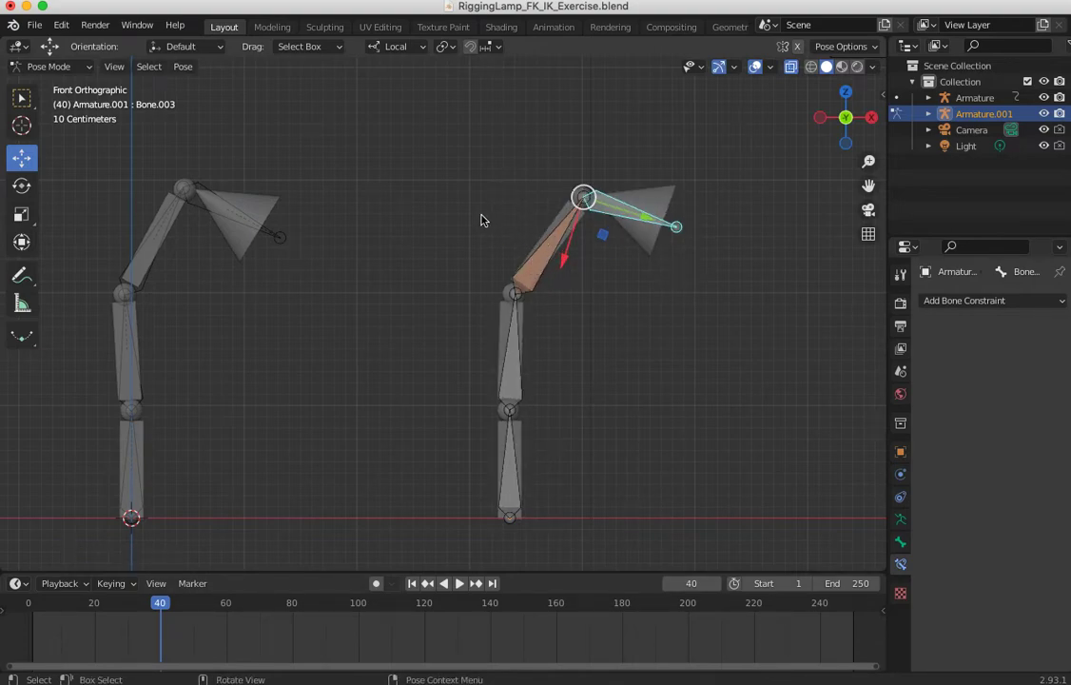
# Step: Try IK chain lengths of 1 and 2 on the right lamp's third bone while moving that bone
pyautogui.click(496, 235)
pyautogui.click(539, 262)
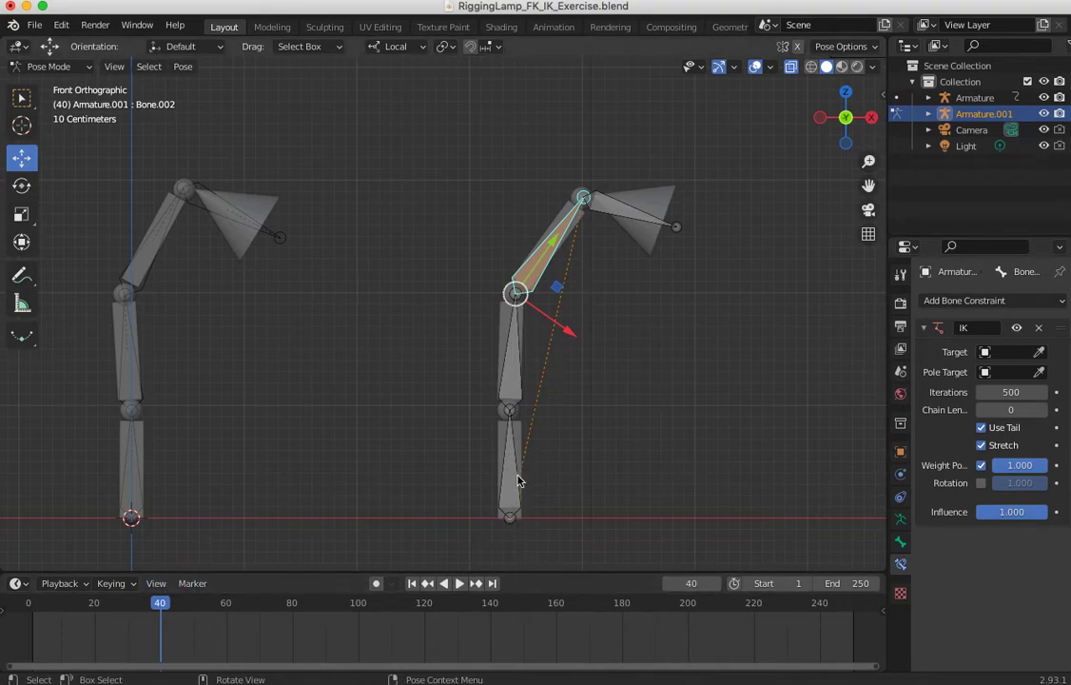
pyautogui.click(1042, 409)
pyautogui.press('g')
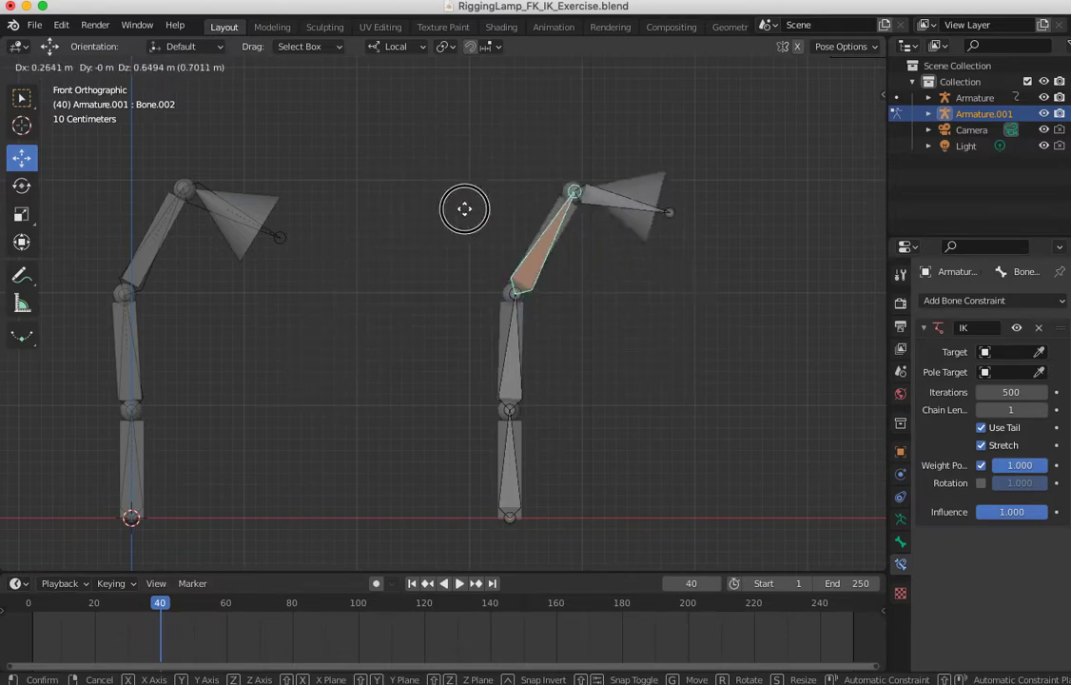
pyautogui.click(559, 249)
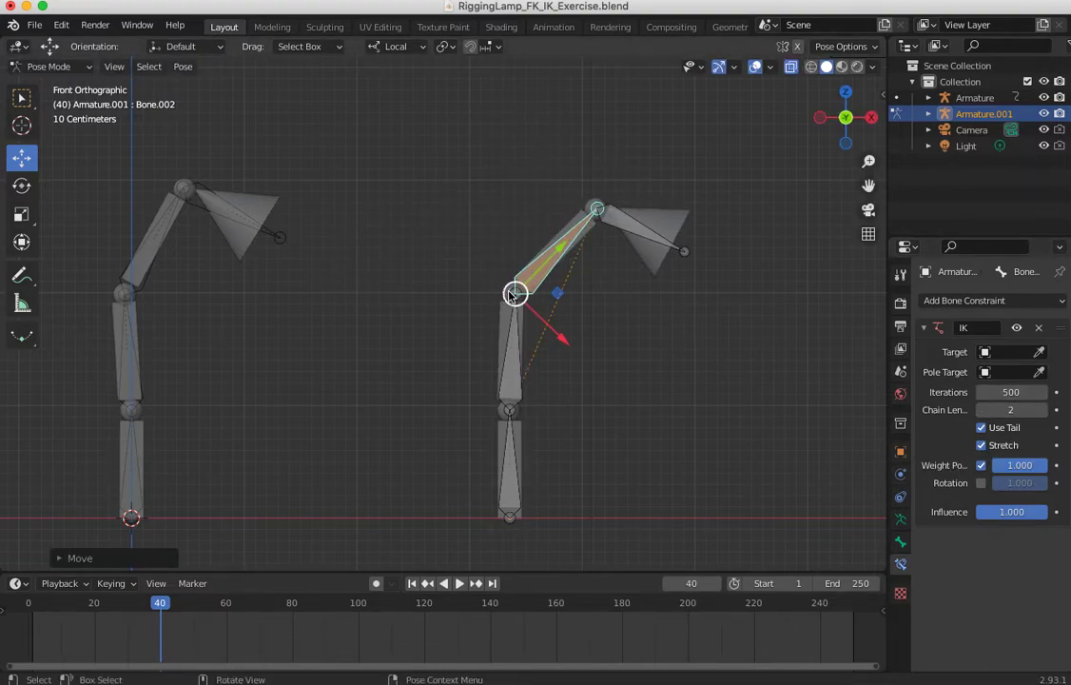
# Step: Move the right lamp's third bone left and down to bend the arm, and raise the head bone
pyautogui.press('g')
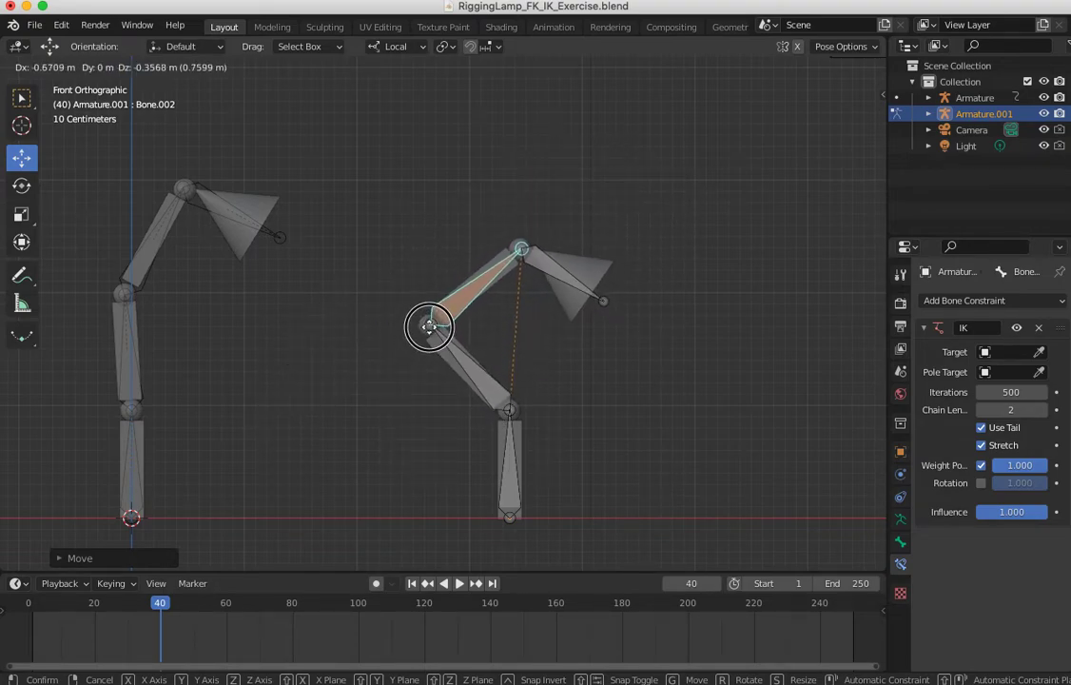
pyautogui.moveTo(429, 326); pyautogui.dragTo(441, 314)
pyautogui.click(548, 250)
pyautogui.moveTo(545, 265); pyautogui.dragTo(548, 205)
pyautogui.click(471, 275)
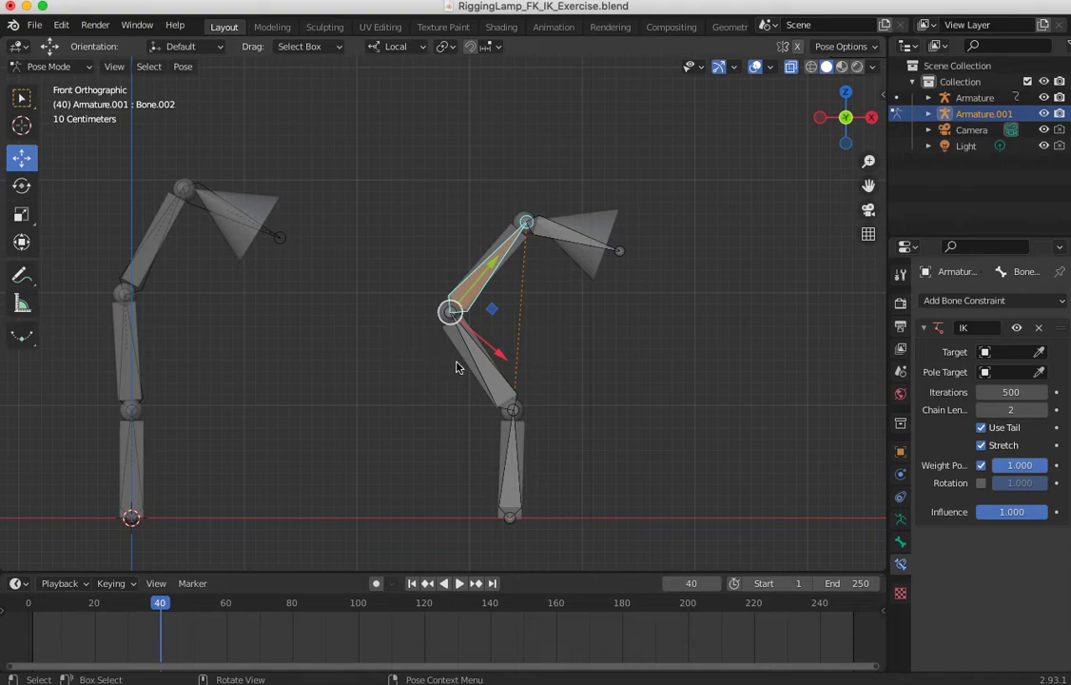
# Step: Set the IK chain length on the right lamp's third bone to 3 and move the bone to the right and down
pyautogui.click(397, 310)
pyautogui.click(475, 273)
pyautogui.click(1042, 412)
pyautogui.moveTo(446, 312); pyautogui.dragTo(485, 334)
# Step: Move the right lamp's head bone and third bone in turn, ending with the arm folded leftward and the shade tilted upward
pyautogui.click(592, 292)
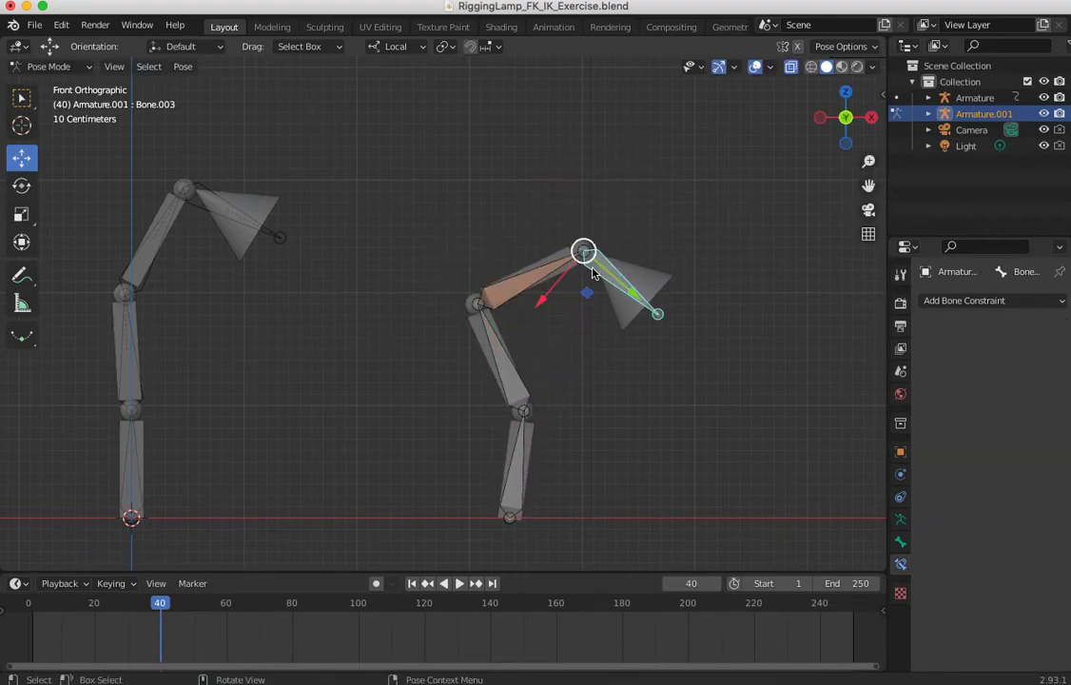
pyautogui.moveTo(596, 261); pyautogui.dragTo(606, 236)
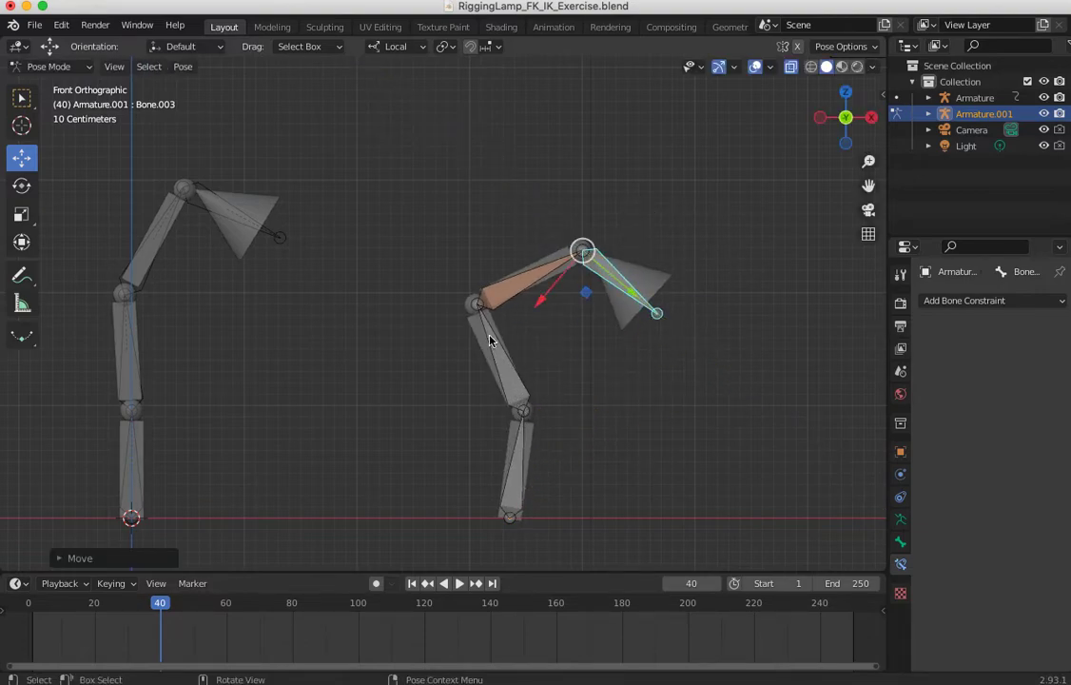
pyautogui.click(518, 293)
pyautogui.moveTo(483, 308); pyautogui.dragTo(451, 264)
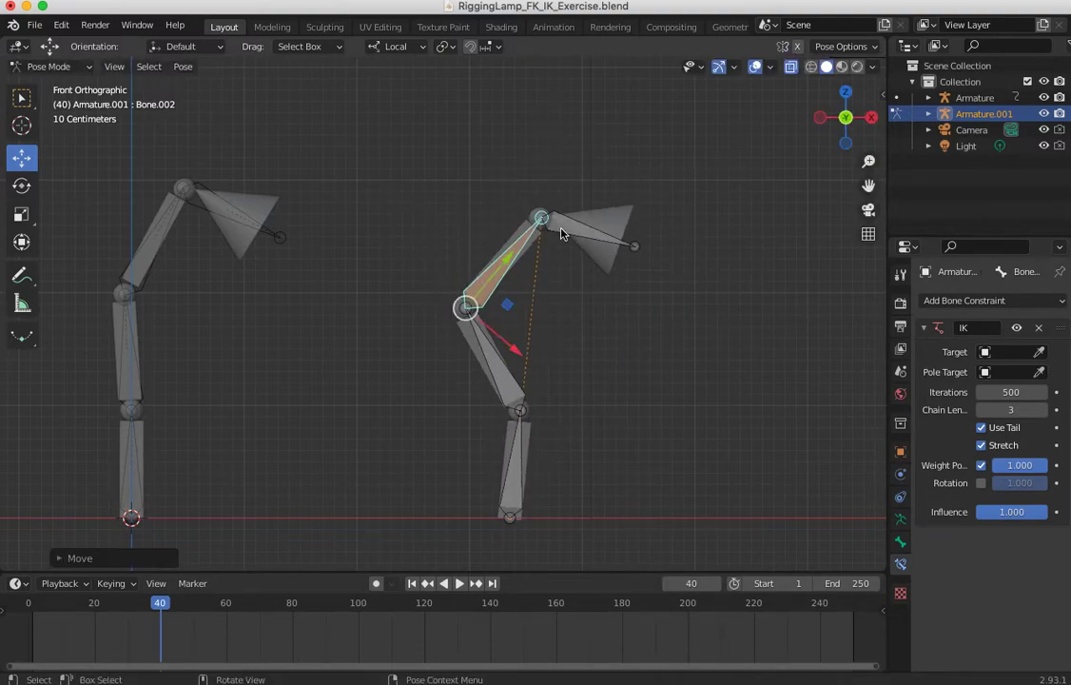
pyautogui.click(561, 234)
pyautogui.moveTo(540, 216); pyautogui.dragTo(677, 196)
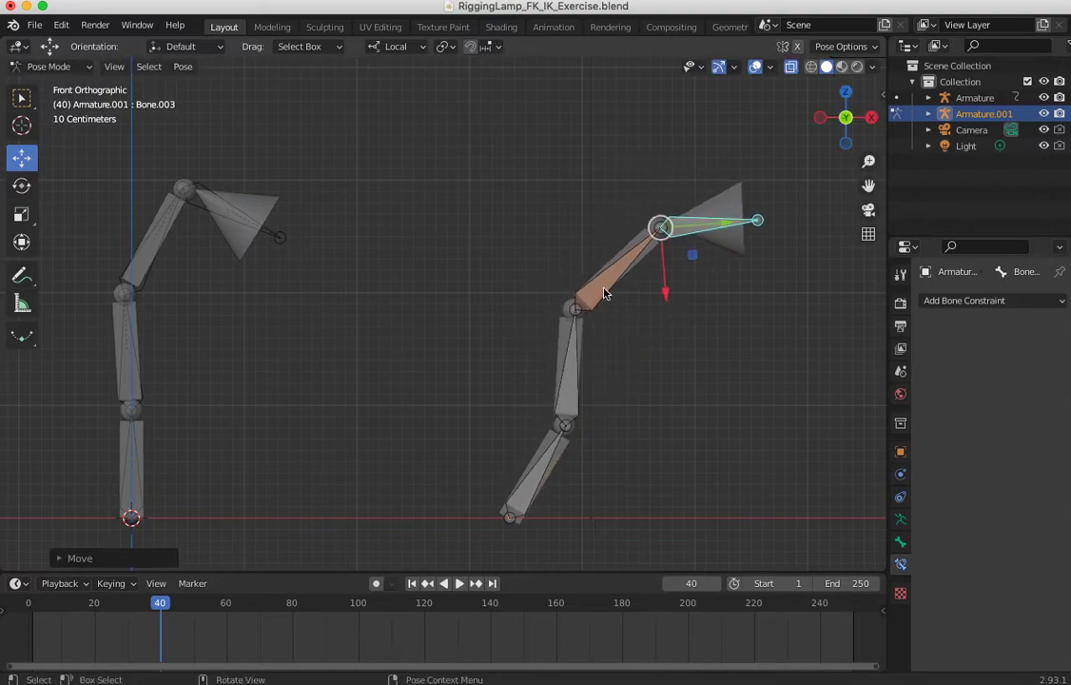
pyautogui.moveTo(593, 299); pyautogui.dragTo(453, 320)
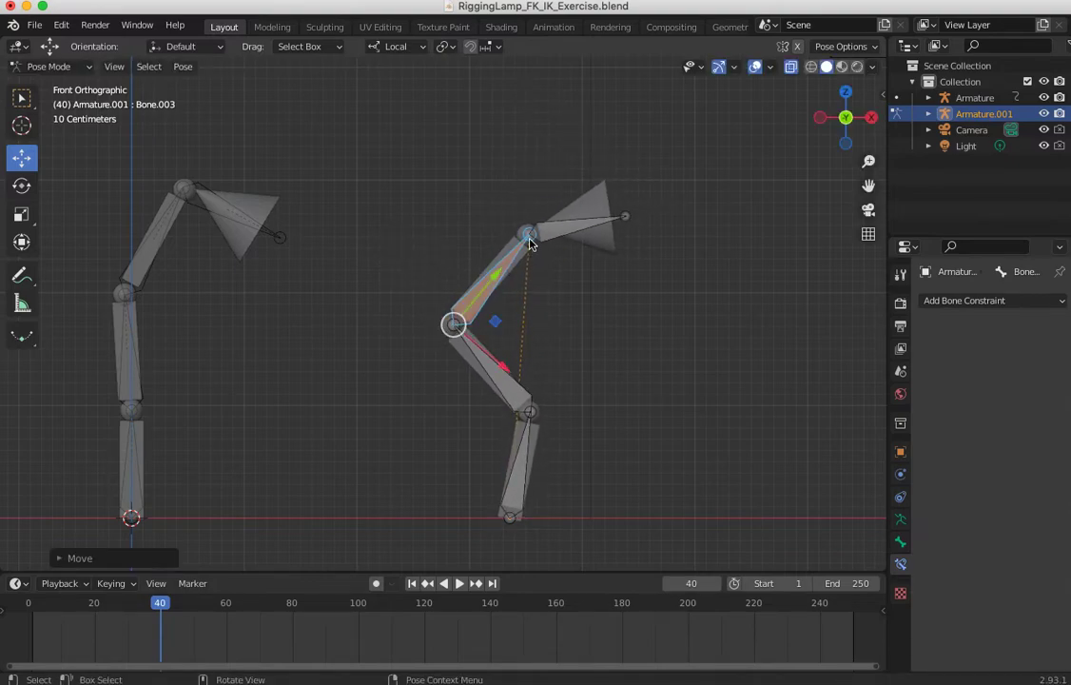
pyautogui.moveTo(562, 235); pyautogui.dragTo(508, 231)
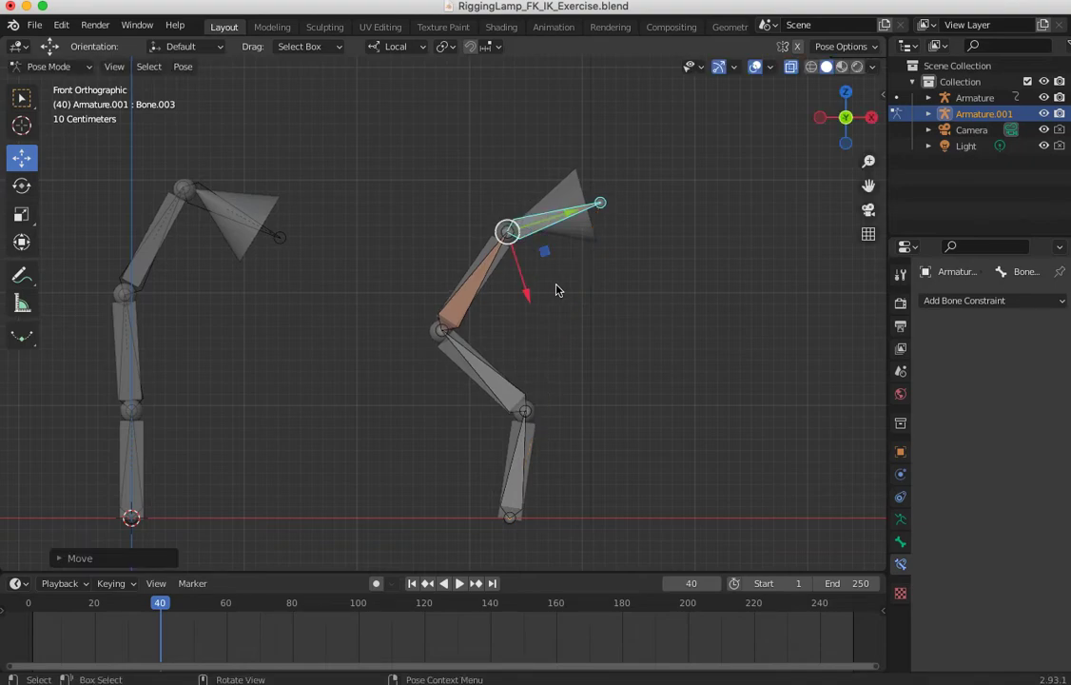
# Step: Set the right lamp's own armature as the target of the third bone's IK constraint
pyautogui.click(459, 304)
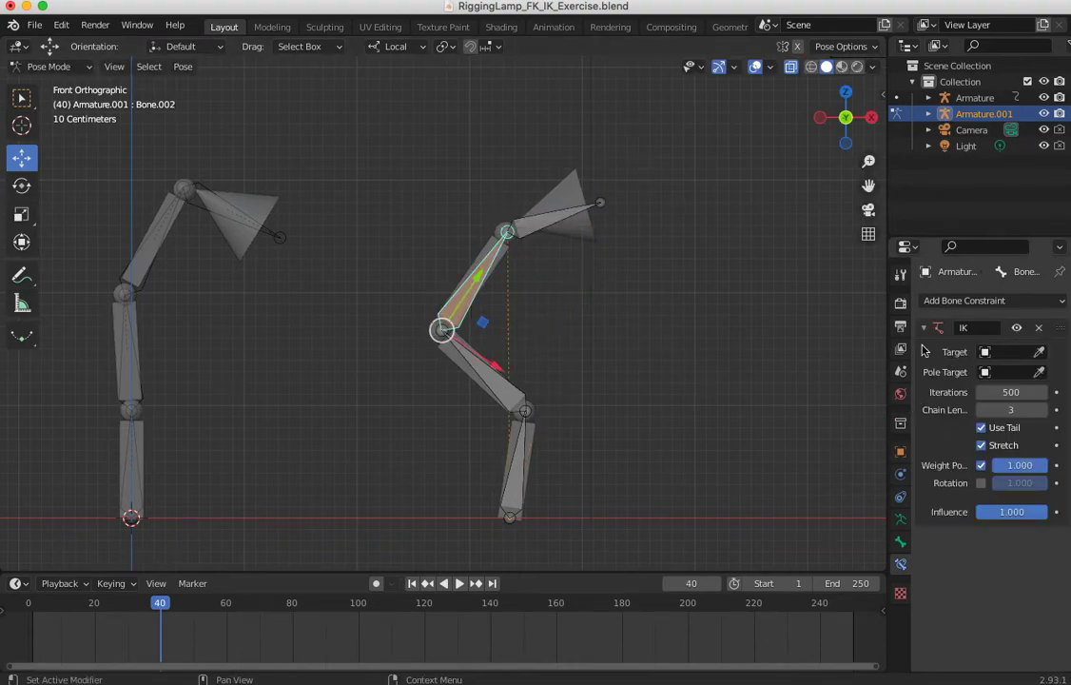
pyautogui.click(1038, 352)
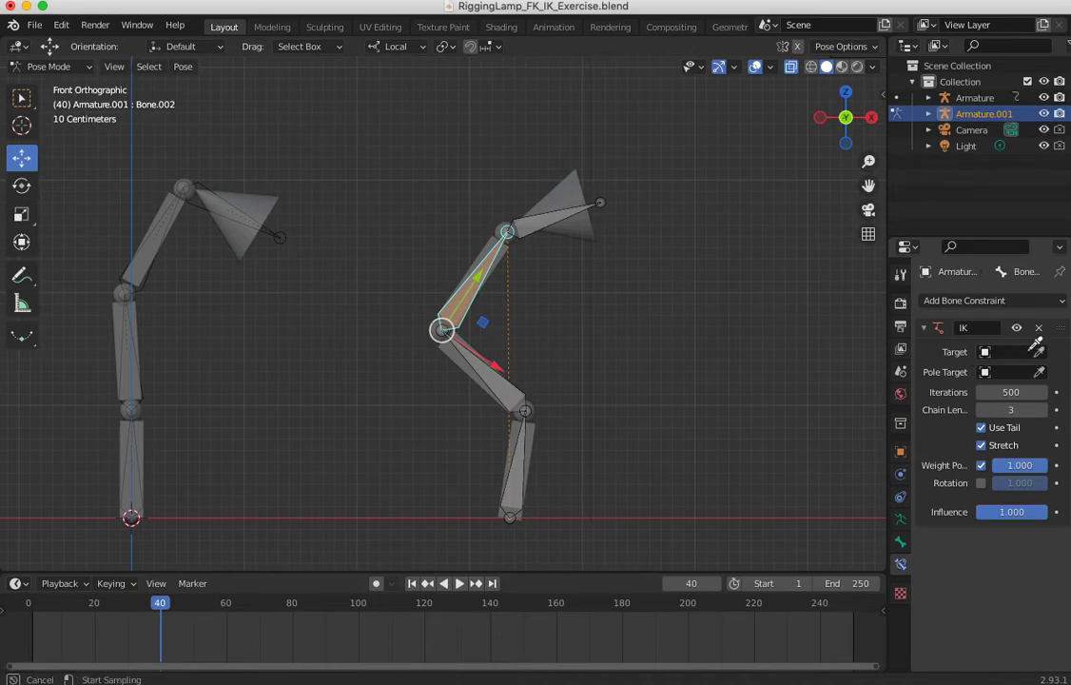
pyautogui.click(471, 347)
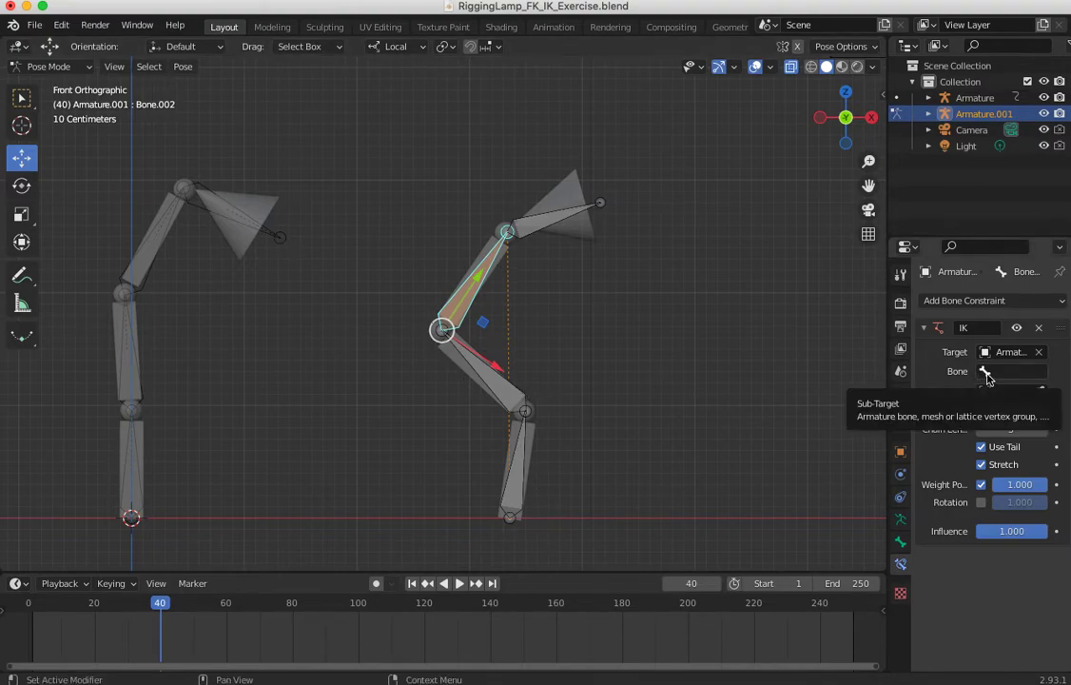
# Step: Set Bone.003, the head bone, as the target bone of the IK constraint on the right lamp's third bone
pyautogui.click(528, 230)
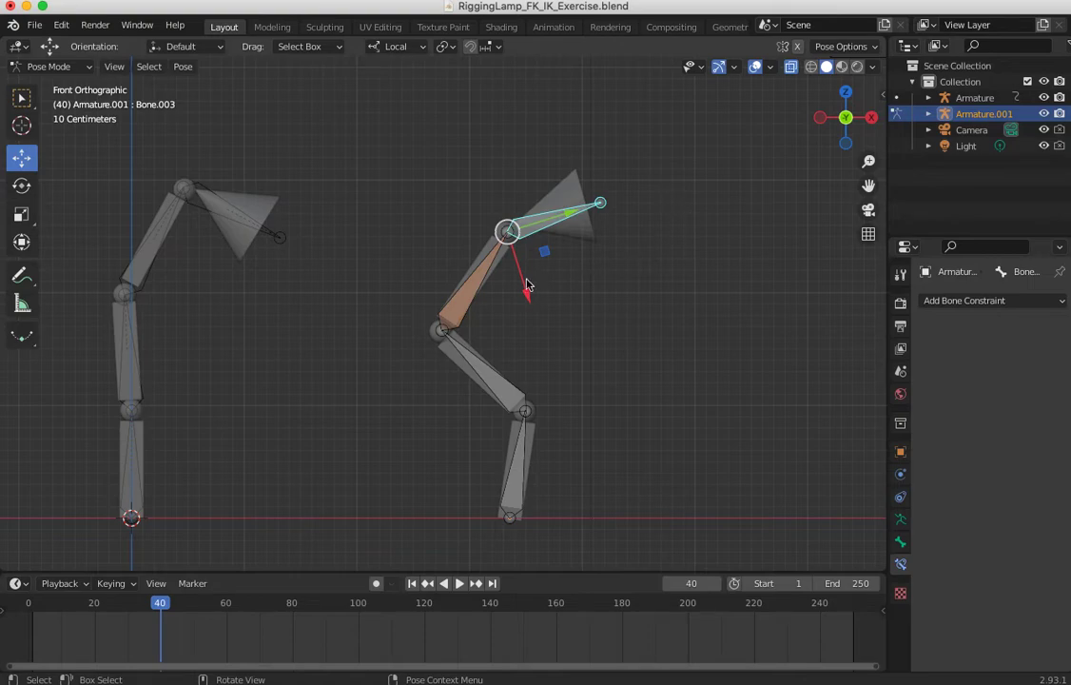
pyautogui.click(465, 299)
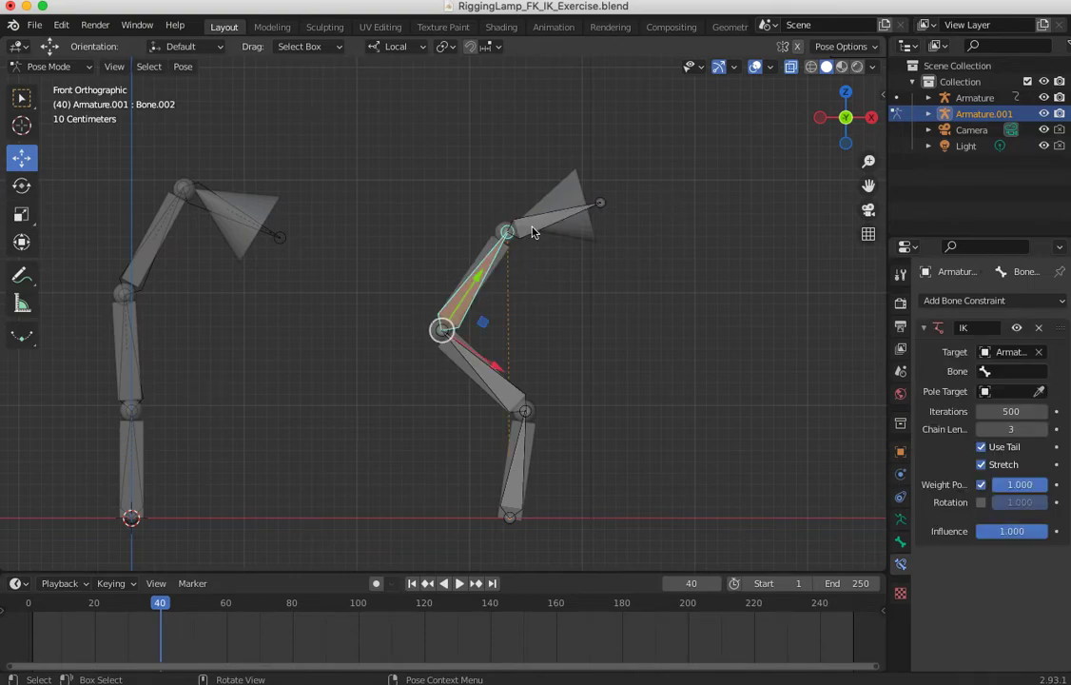
pyautogui.click(527, 230)
pyautogui.click(479, 275)
pyautogui.click(984, 372)
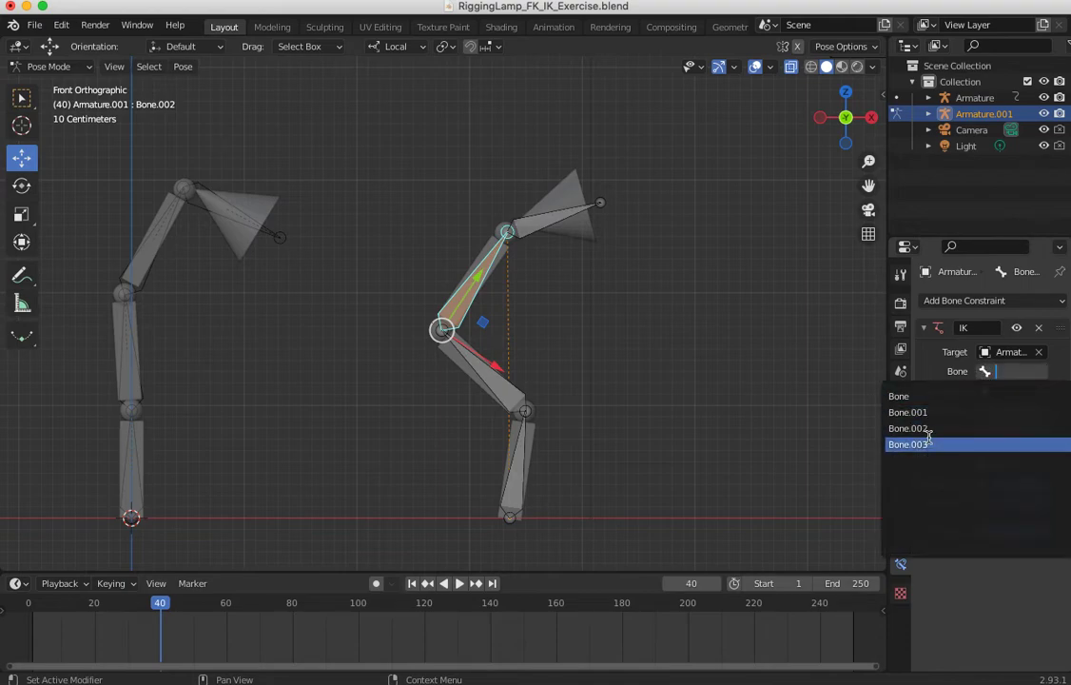
pyautogui.click(818, 387)
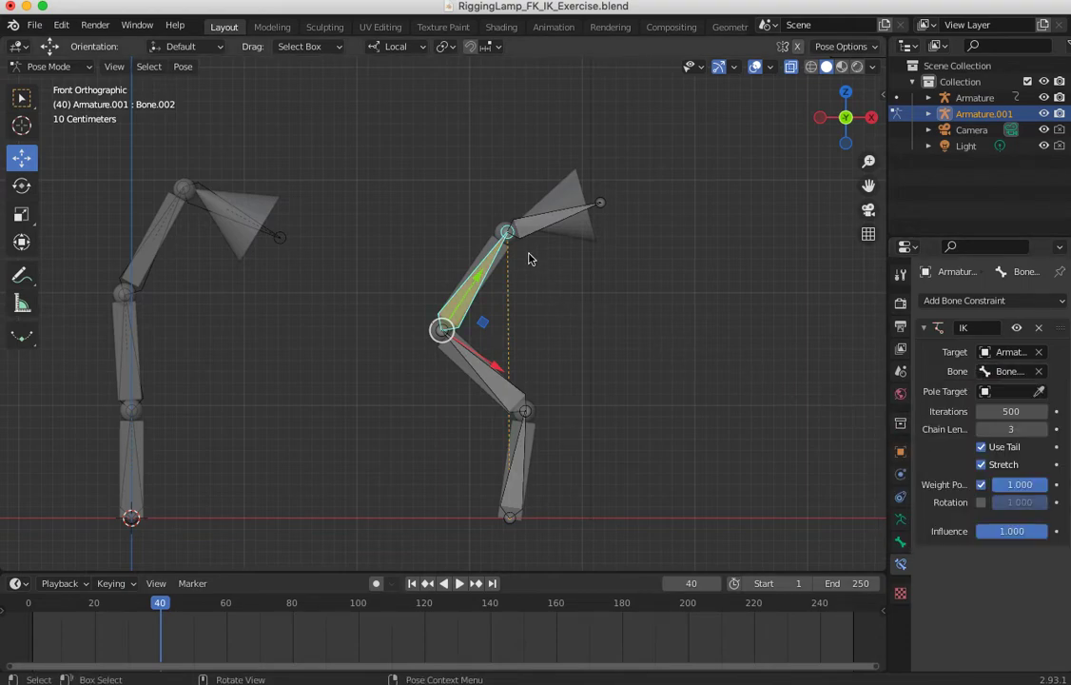
# Step: Move the right lamp's head bone left and slightly down to fold the arm, nudge it slightly up and right, and leave it selected
pyautogui.click(507, 230)
pyautogui.moveTo(504, 229); pyautogui.dragTo(450, 240)
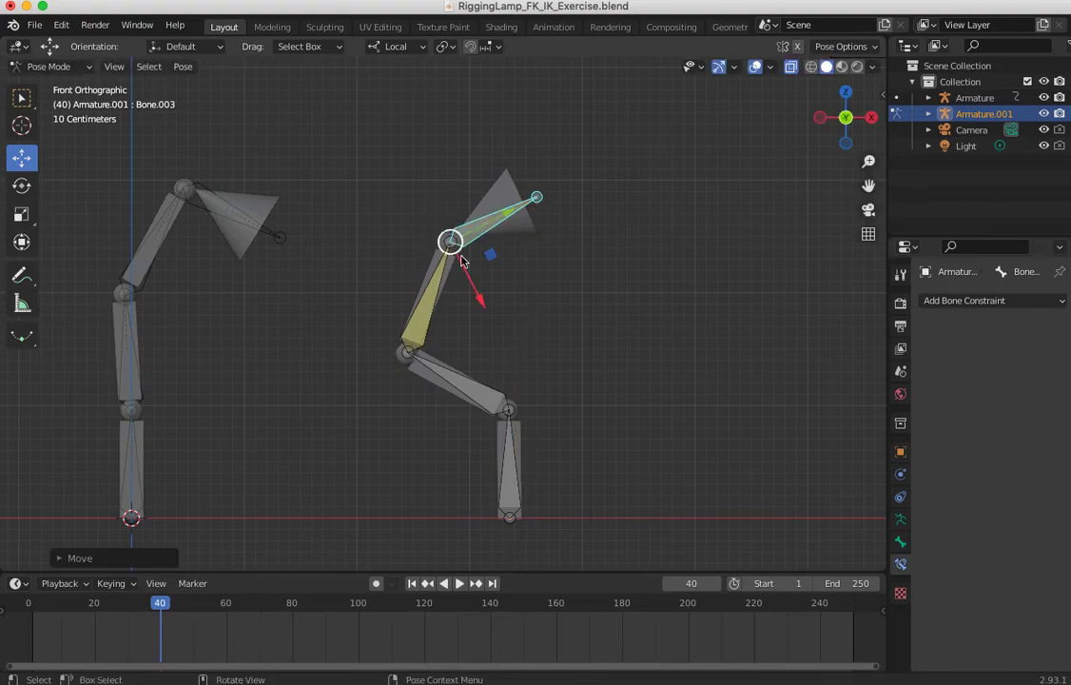
pyautogui.click(510, 410)
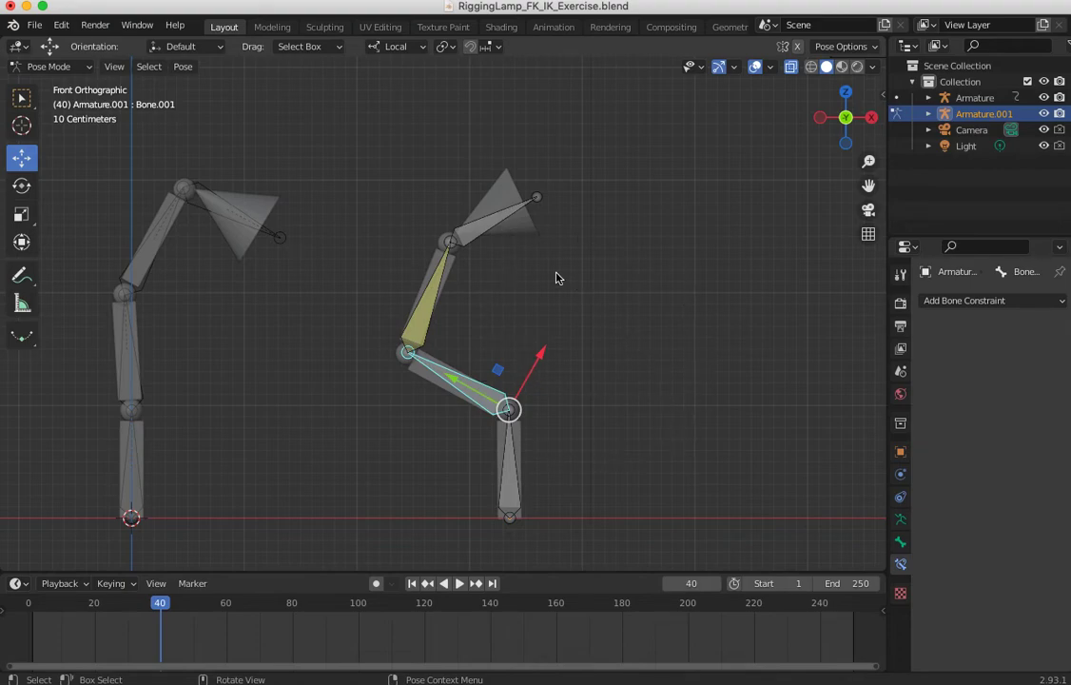
pyautogui.click(453, 239)
pyautogui.moveTo(454, 239)
pyautogui.mouseDown()
pyautogui.moveTo(567, 265)
pyautogui.moveTo(628, 399)
pyautogui.moveTo(523, 478)
pyautogui.moveTo(516, 292)
pyautogui.moveTo(481, 237)
pyautogui.moveTo(464, 120)
pyautogui.moveTo(569, 239)
pyautogui.moveTo(479, 248)
pyautogui.moveTo(474, 223)
pyautogui.moveTo(460, 237)
pyautogui.mouseUp()
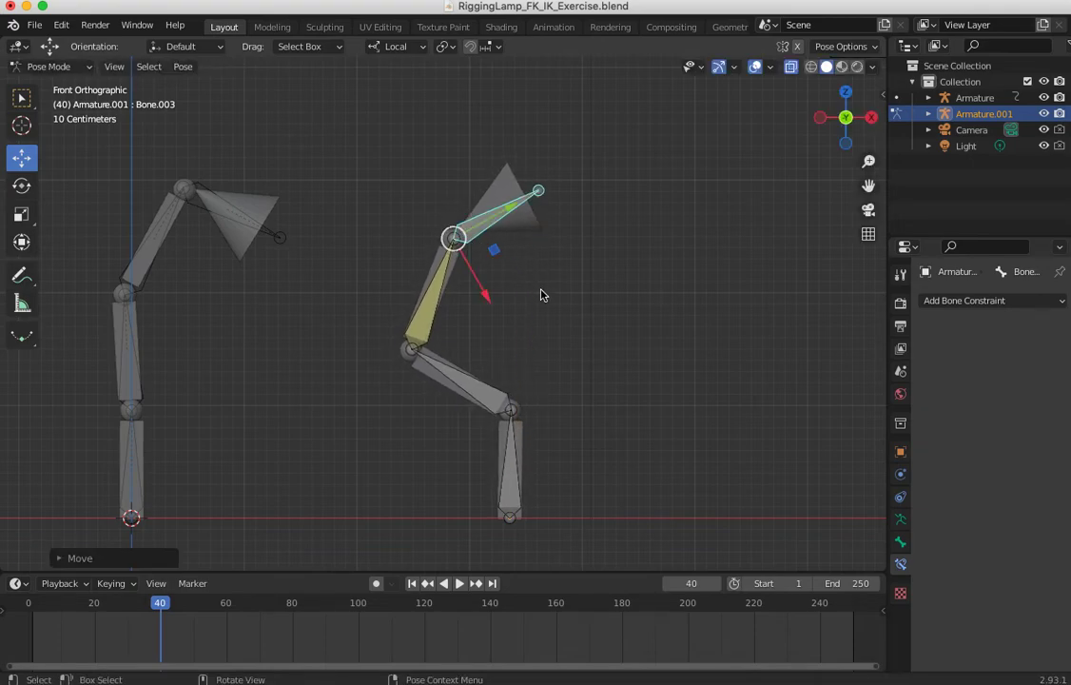
pyautogui.click(631, 416)
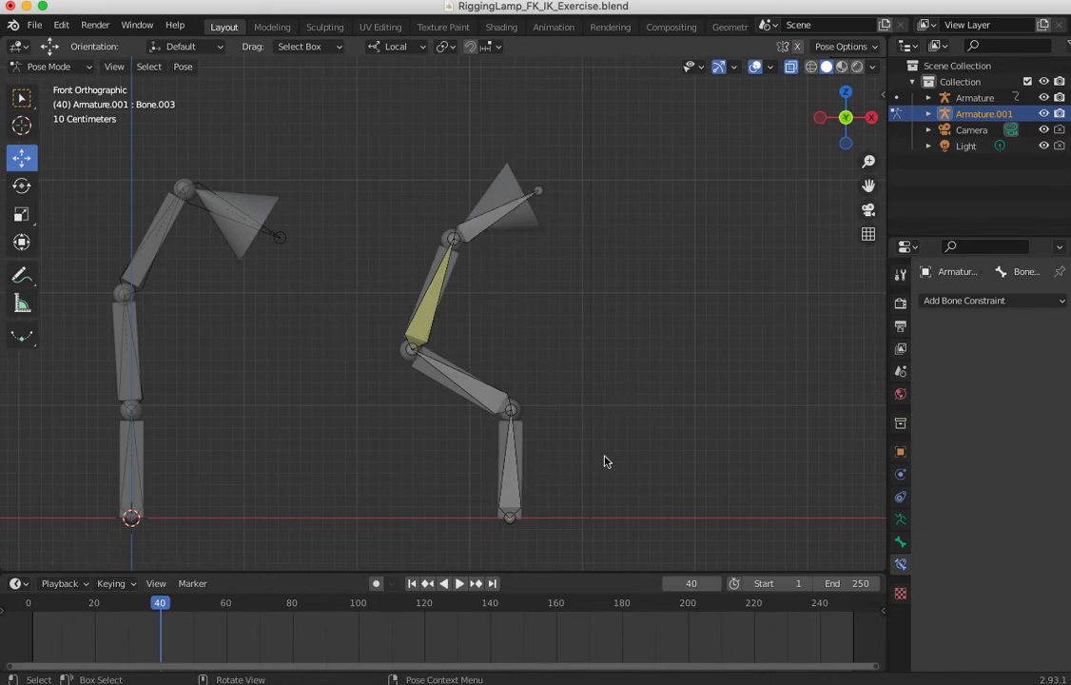
pyautogui.click(472, 242)
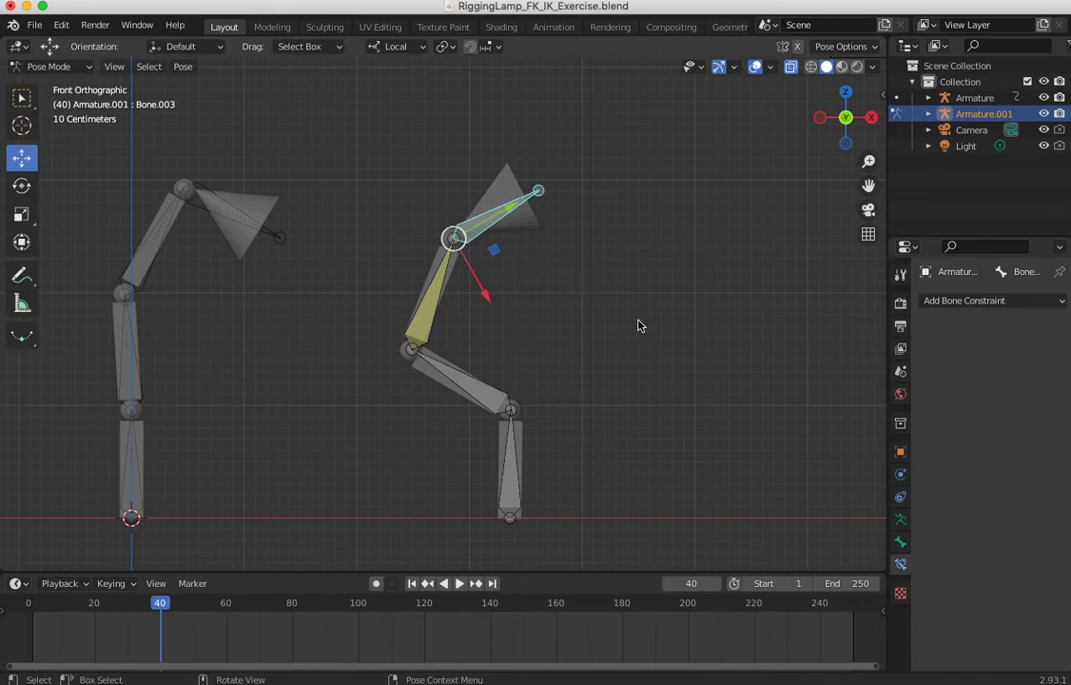